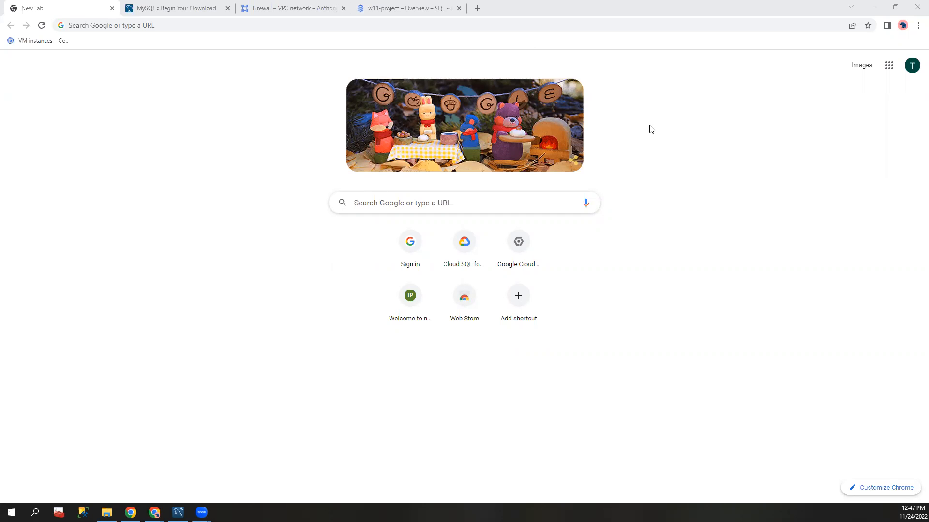
Step: Restore the maximized browser window, enlarge it to nearly the full desktop width, and move it slightly down
click(773, 11)
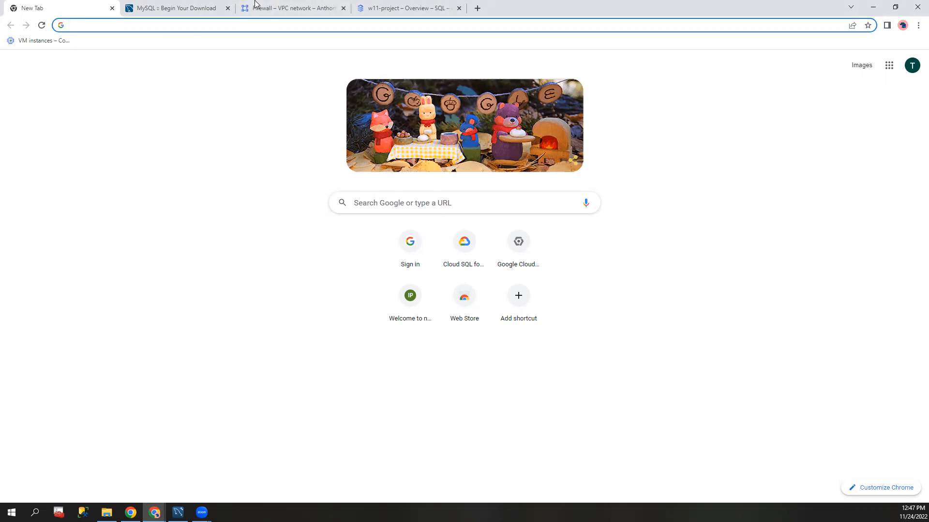
double_click(739, 12)
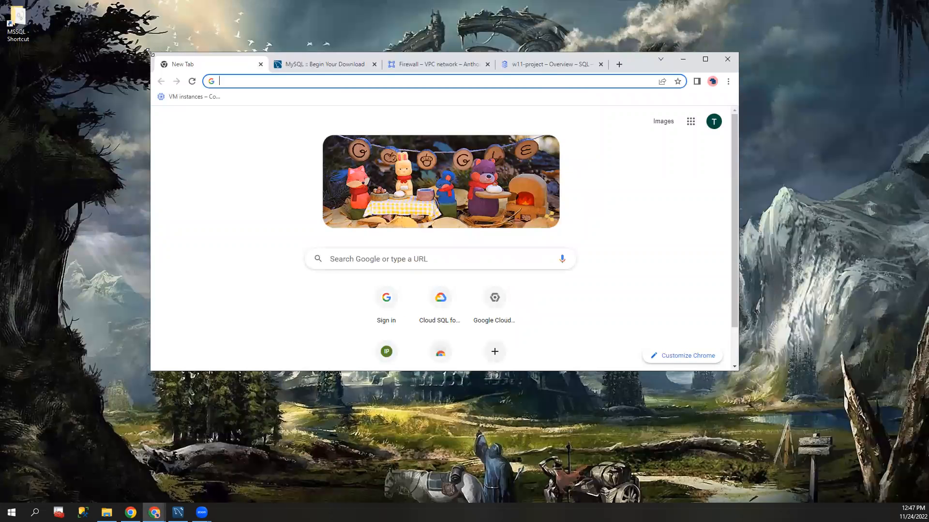
drag(148, 51, 8, 27)
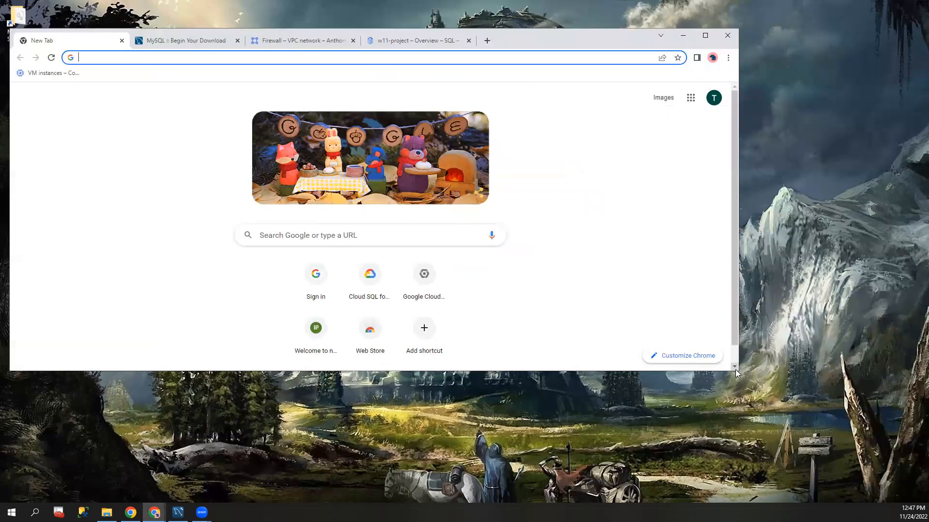
drag(736, 371, 912, 436)
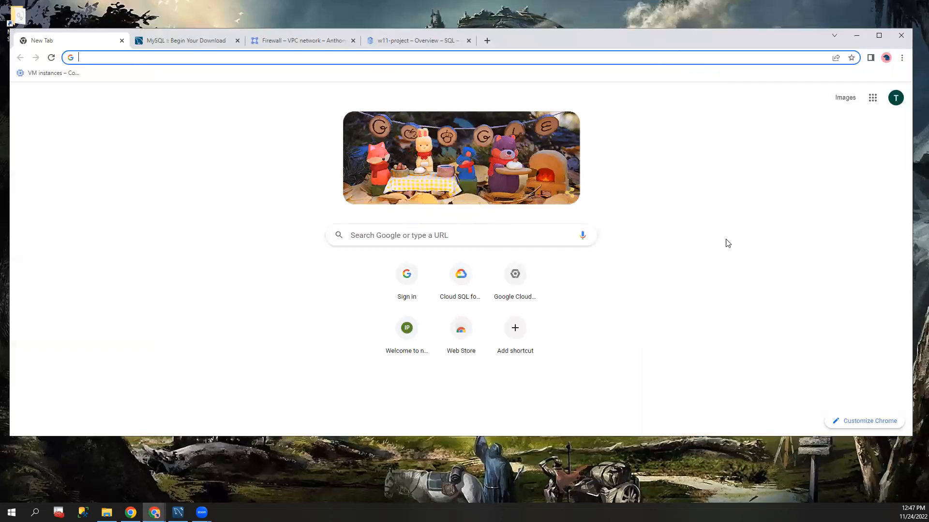
drag(690, 43, 681, 63)
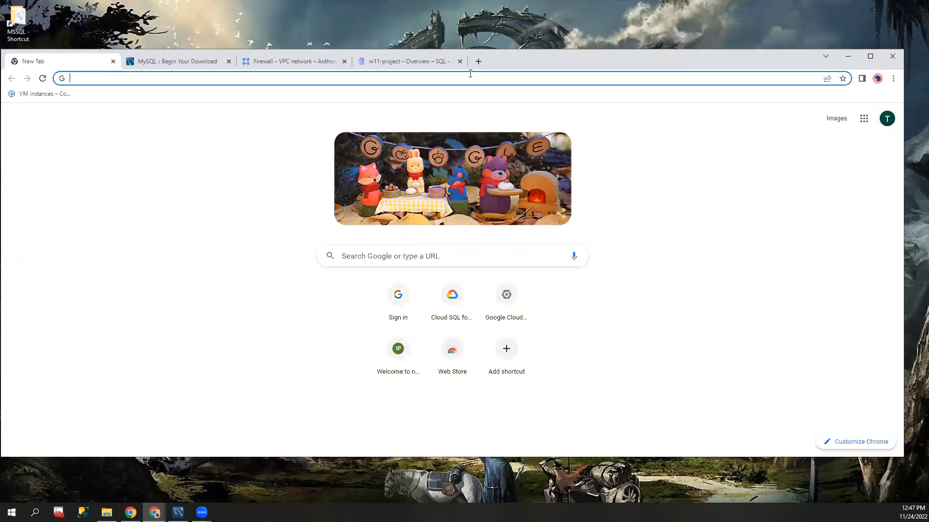
Step: Go to the project's Cloud SQL instances and start creating a new instance with the MySQL engine
click(406, 61)
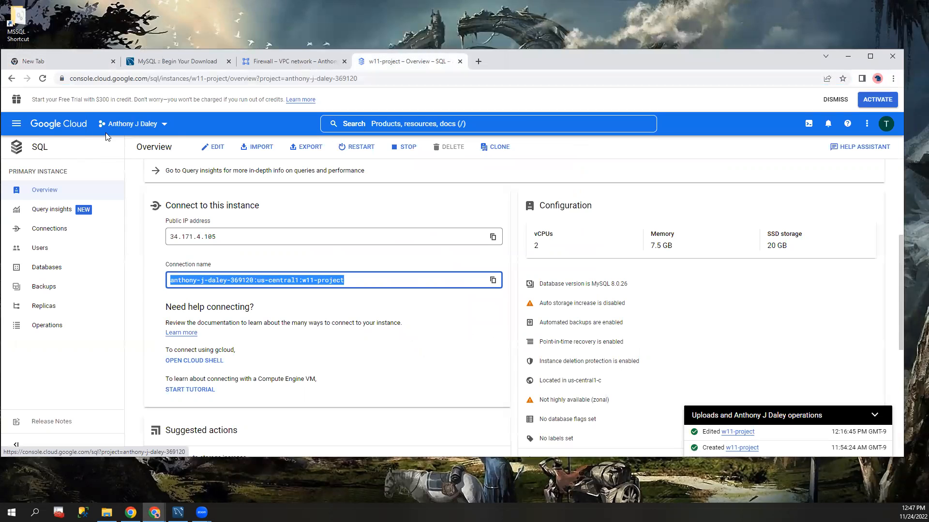
click(16, 124)
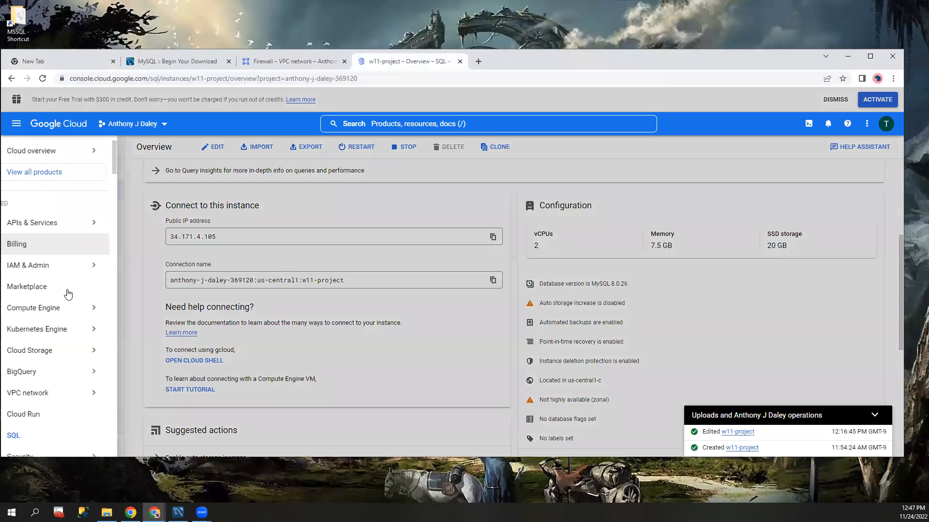
click(73, 437)
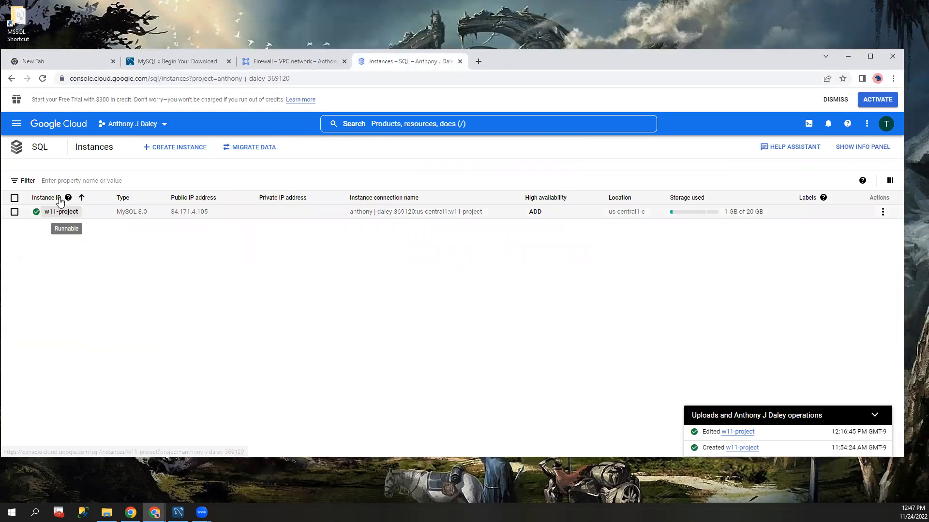
click(185, 154)
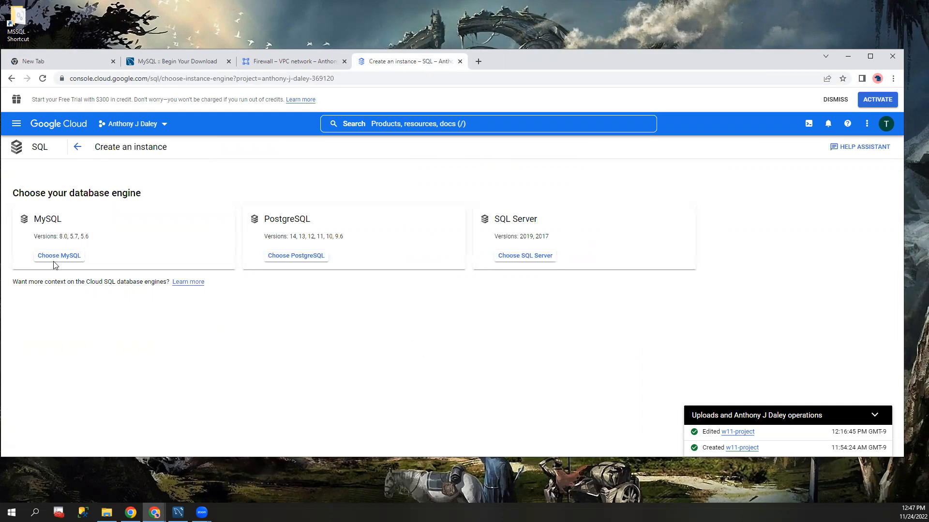
click(62, 257)
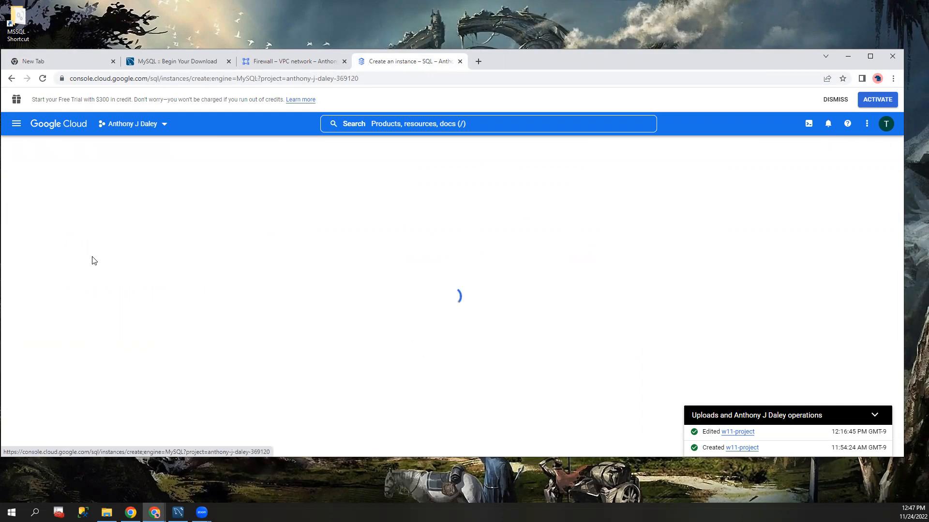
Step: Examine the new MySQL instance's version, preset, region and zone settings, and reveal the additional configuration options
scroll(97, 218, down, 2)
scroll(61, 218, up, 2)
scroll(25, 274, down, 2)
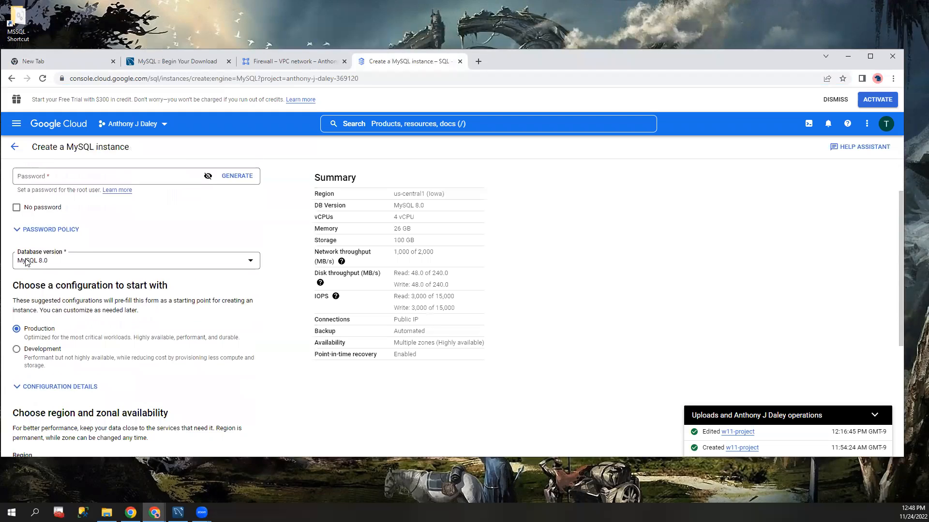
scroll(25, 274, down, 4)
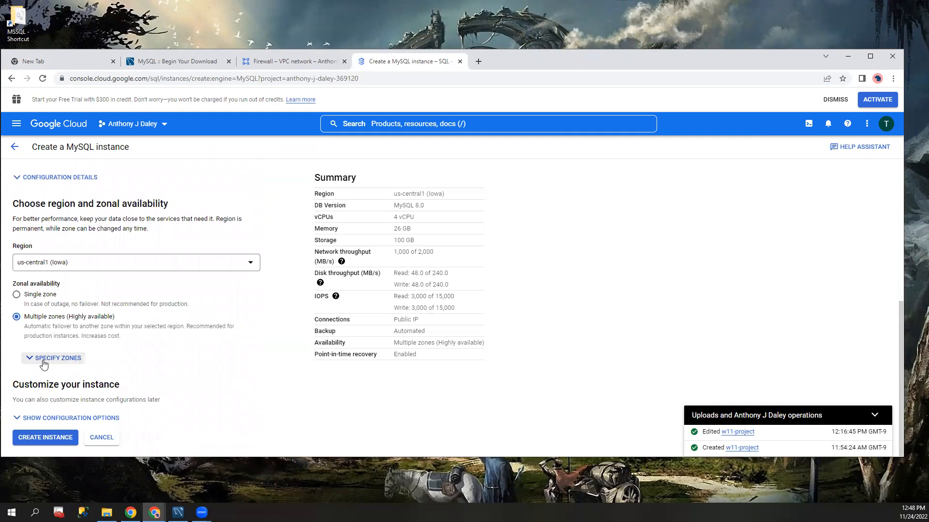
click(38, 423)
scroll(97, 311, down, 6)
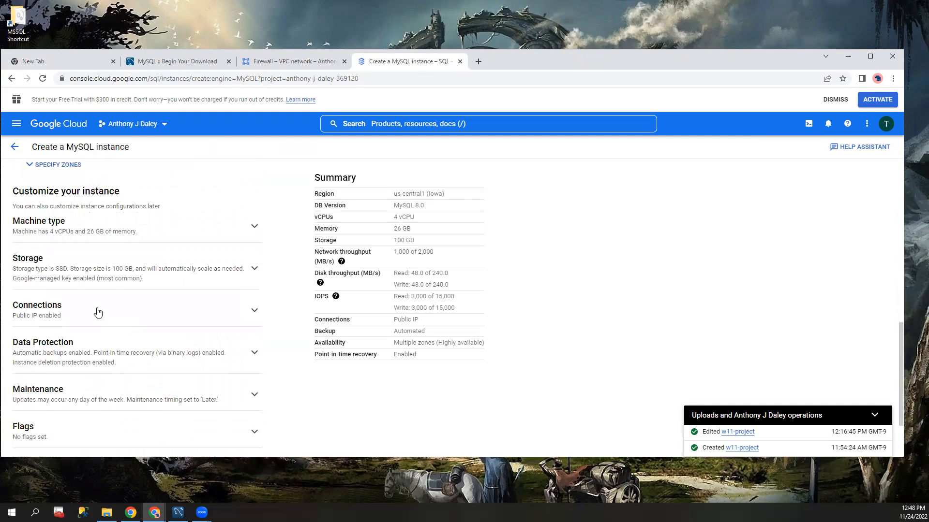
scroll(66, 293, up, 3)
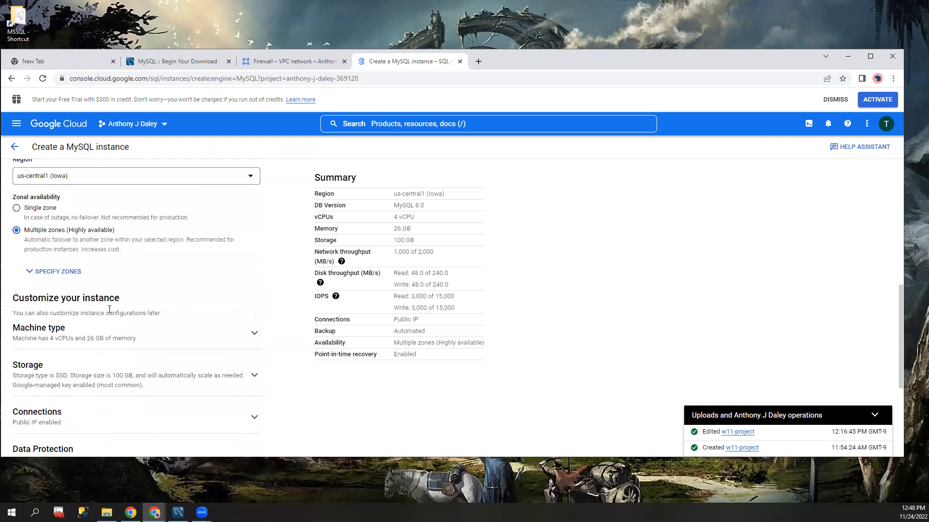
scroll(189, 265, down, 1)
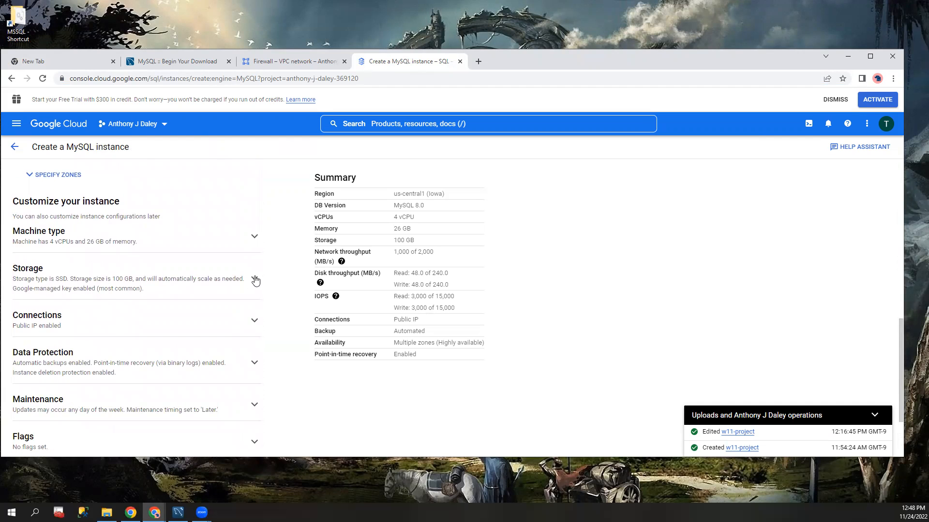
Step: Set the machine type to Standard with 2 vCPU and 7.5 GB of memory
click(255, 235)
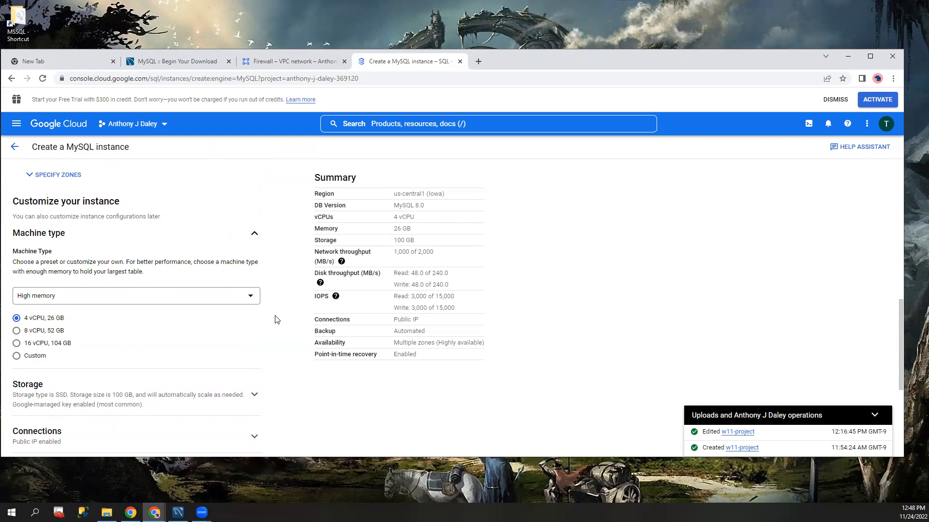
click(255, 301)
click(112, 333)
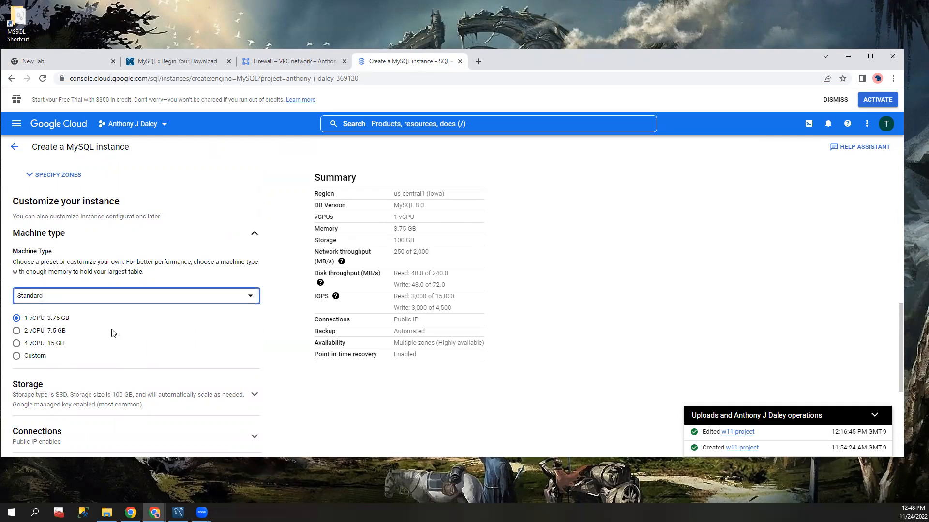
click(16, 331)
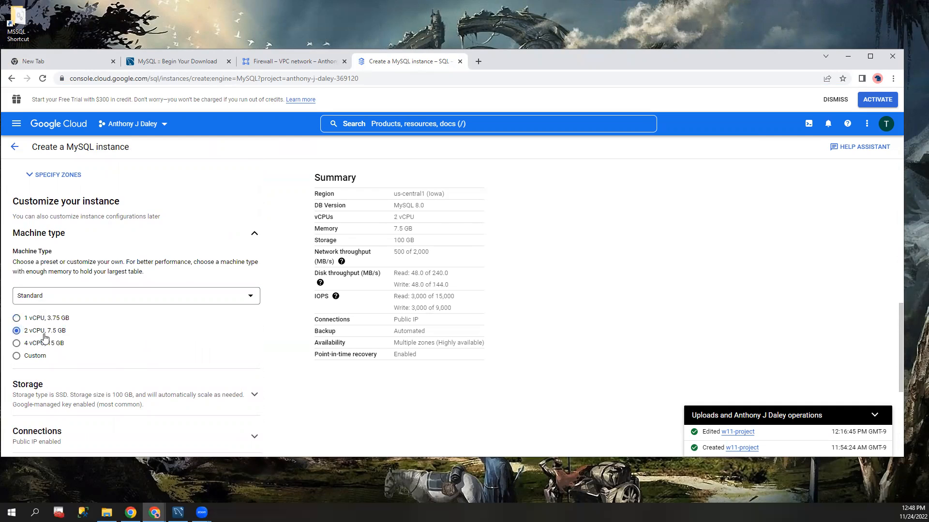
Step: Set the instance's storage capacity to 20 GB
scroll(213, 275, down, 4)
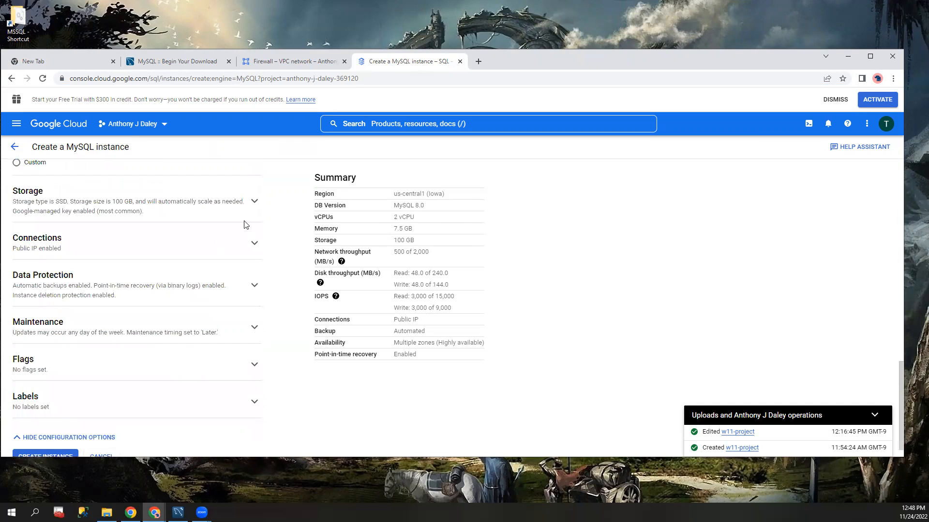
click(255, 203)
click(16, 338)
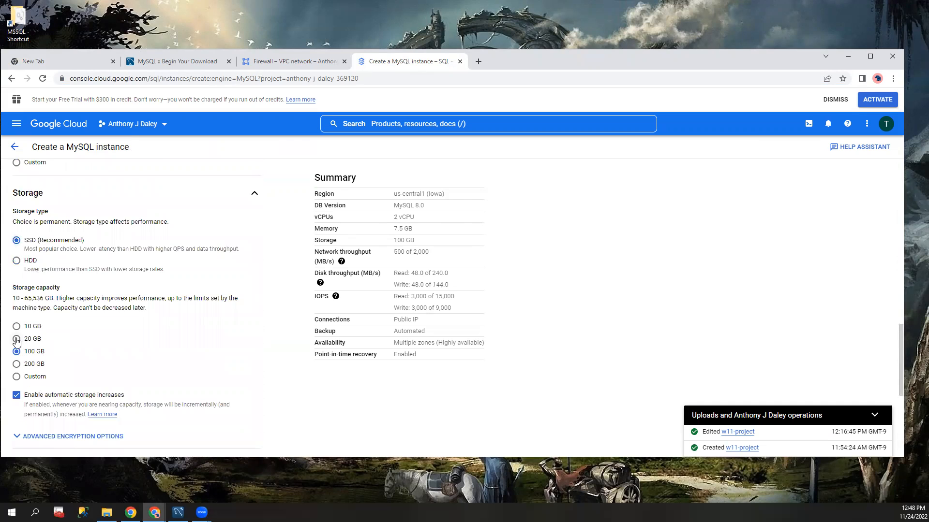
Step: Examine the Connections options for IP assignment and authorized networks, and the Data Protection backup settings
scroll(150, 322, down, 4)
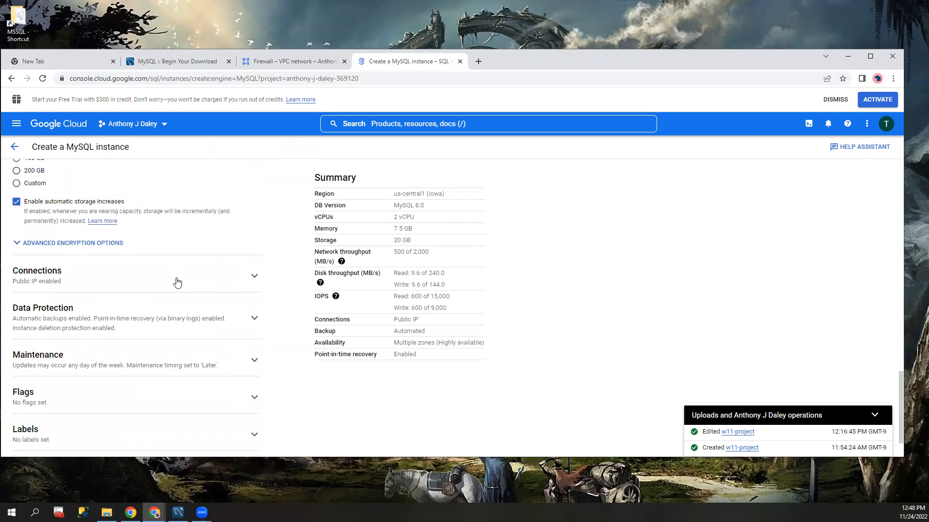
click(148, 280)
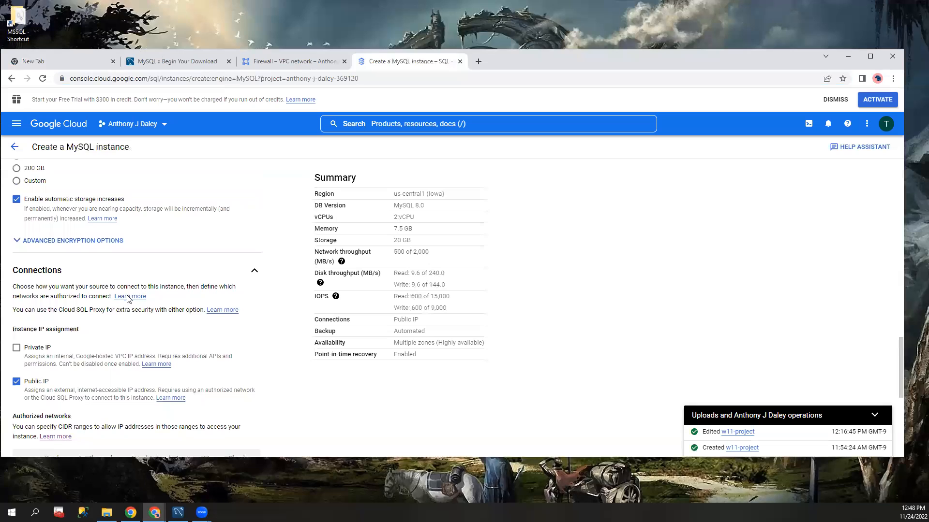
scroll(124, 291, down, 2)
scroll(105, 275, down, 4)
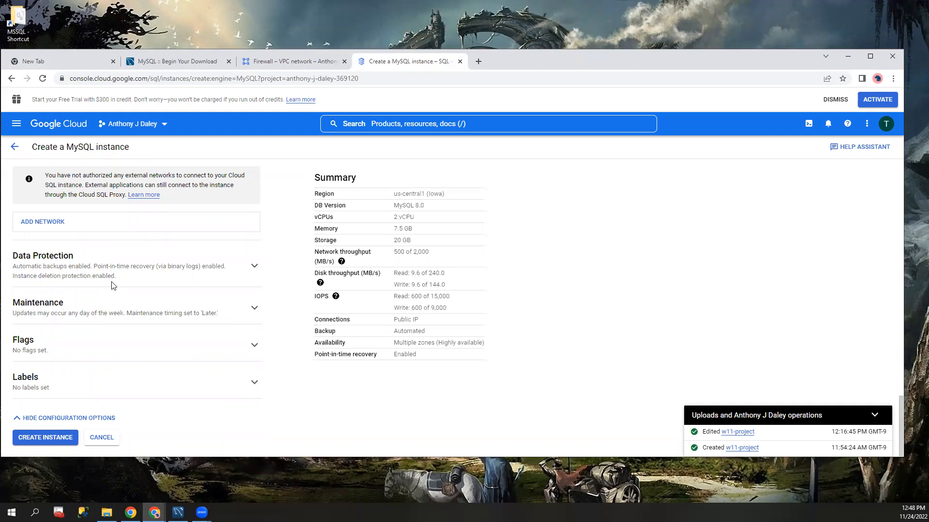
scroll(114, 289, up, 4)
scroll(114, 292, down, 3)
click(82, 258)
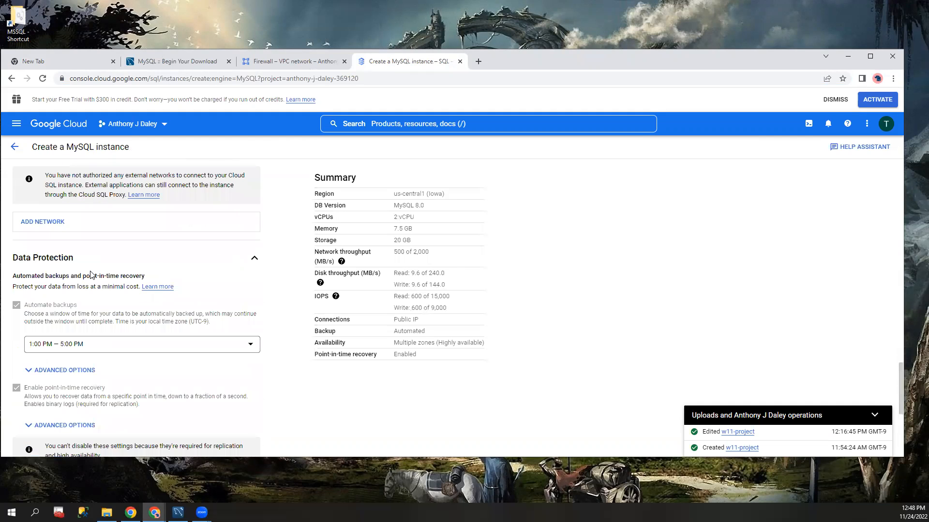
click(253, 259)
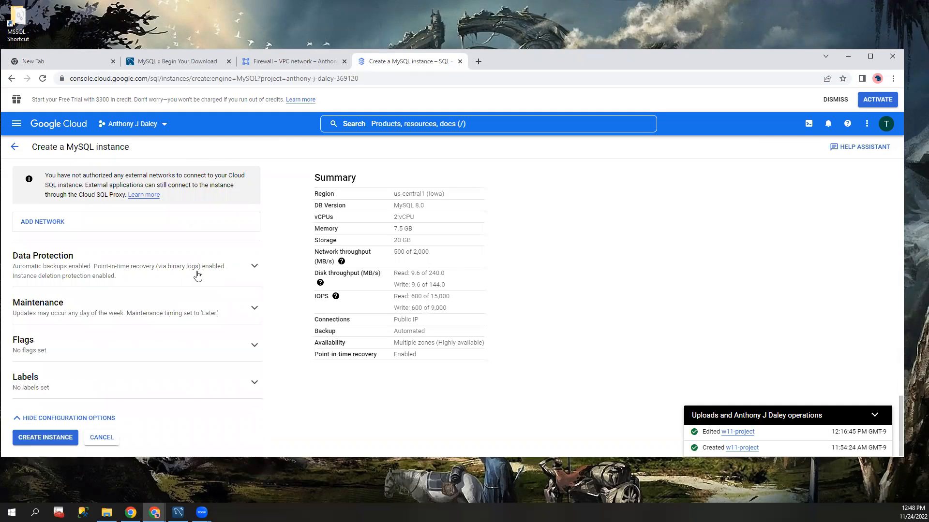
Step: Disable automatic storage increases for the instance
scroll(166, 286, up, 4)
scroll(22, 270, up, 4)
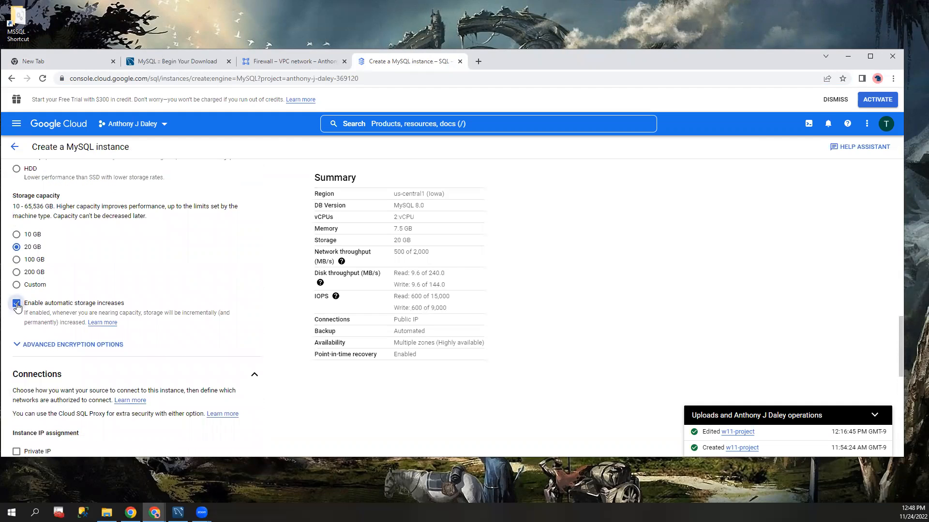
click(16, 303)
Step: Review the whole instance form from instance info to connections, and return to the database engine choice without creating the instance
scroll(136, 295, down, 8)
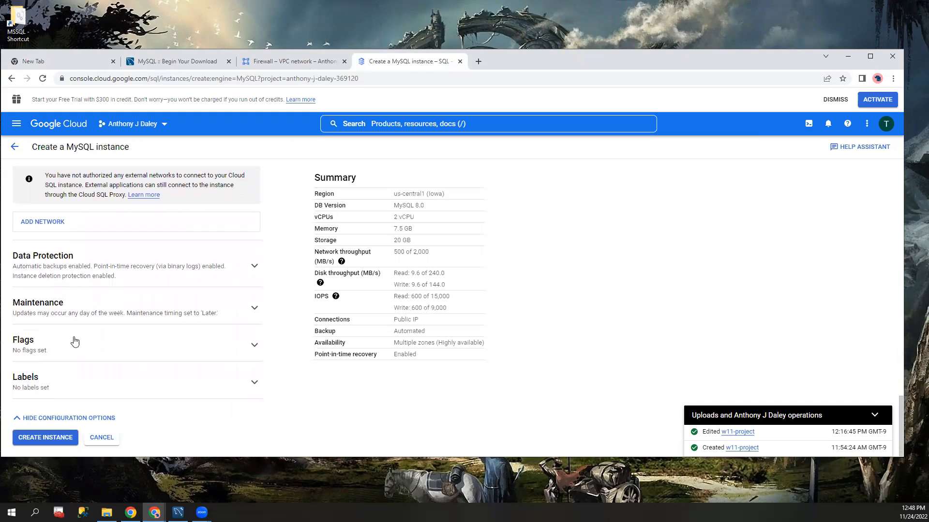
scroll(105, 327, up, 15)
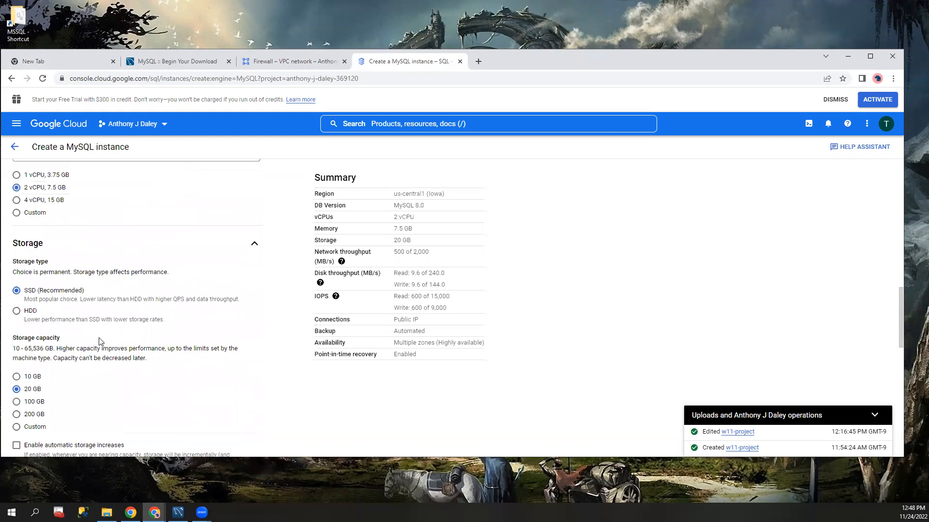
scroll(88, 342, up, 3)
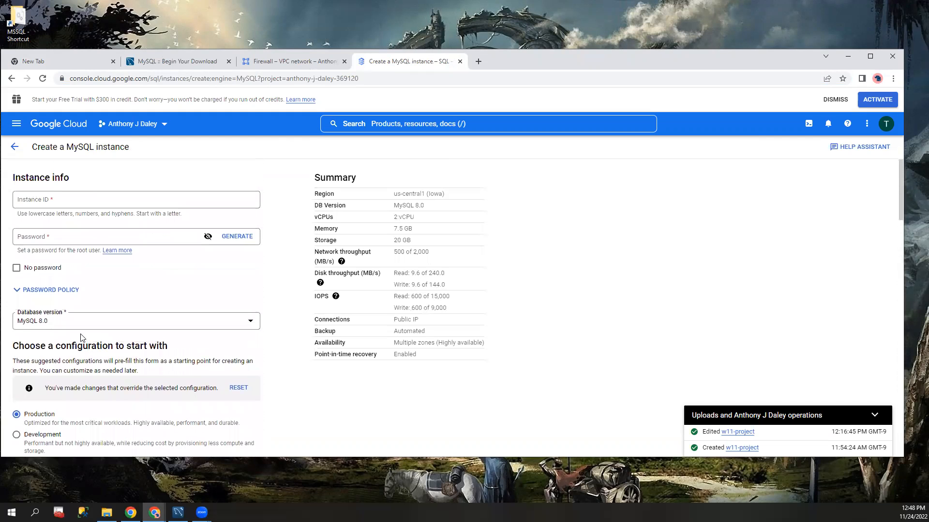
scroll(88, 333, down, 2)
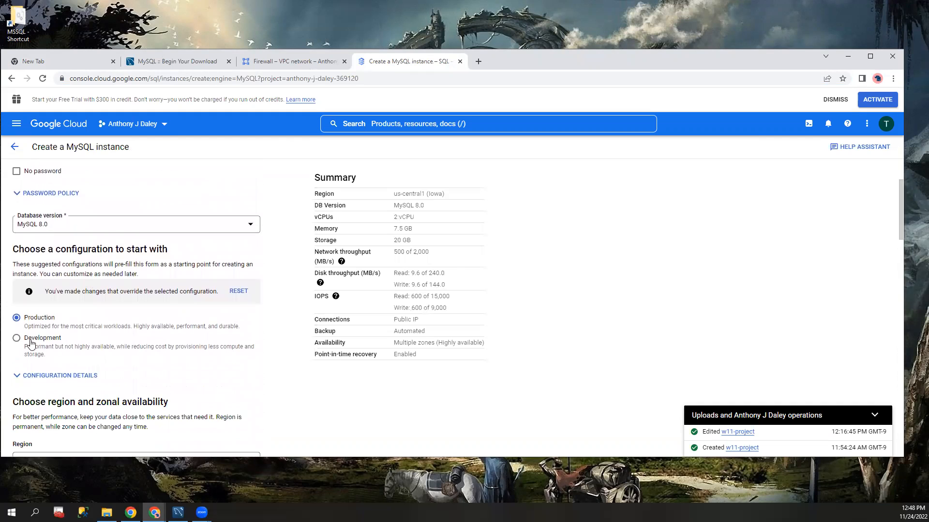
scroll(91, 344, down, 4)
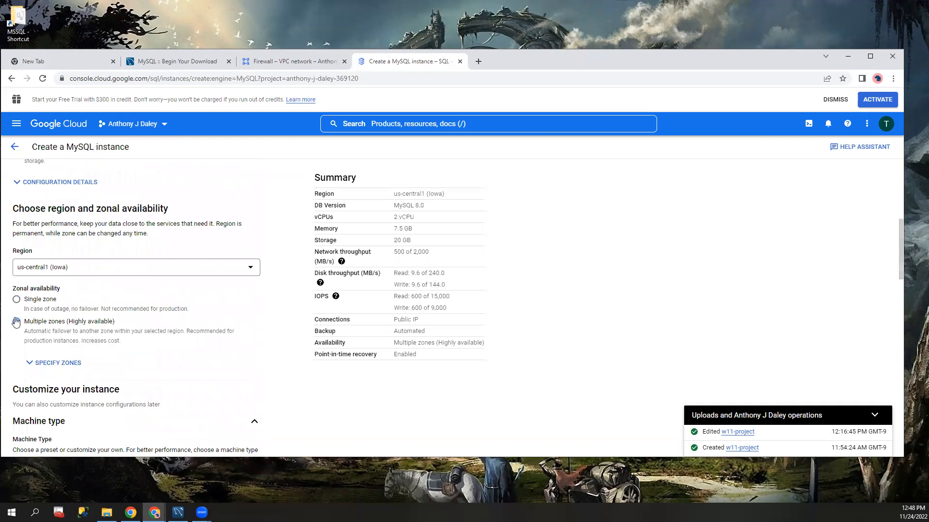
scroll(58, 322, down, 4)
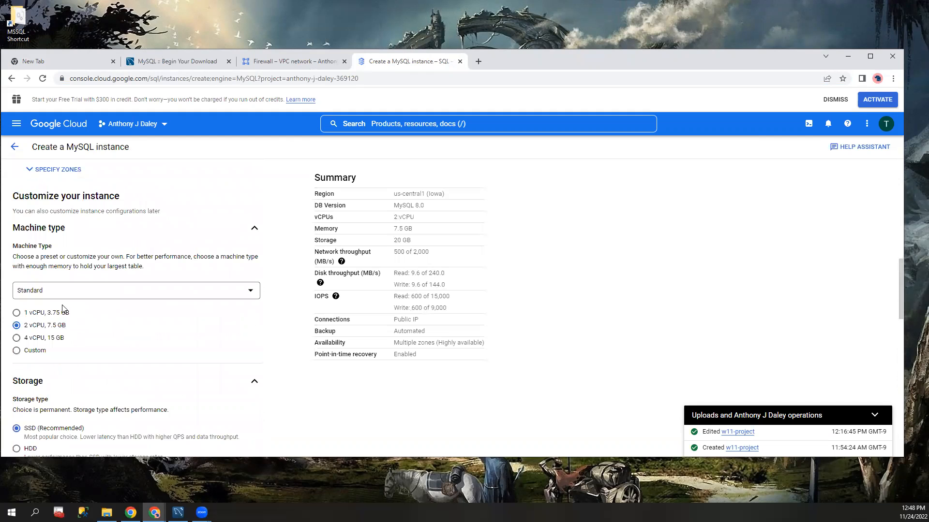
scroll(65, 311, down, 4)
scroll(67, 311, down, 12)
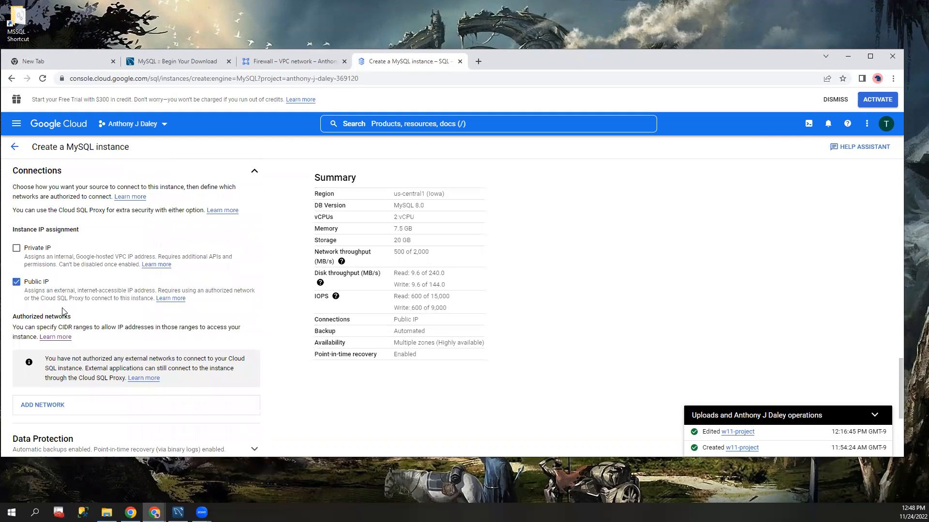
scroll(59, 315, up, 20)
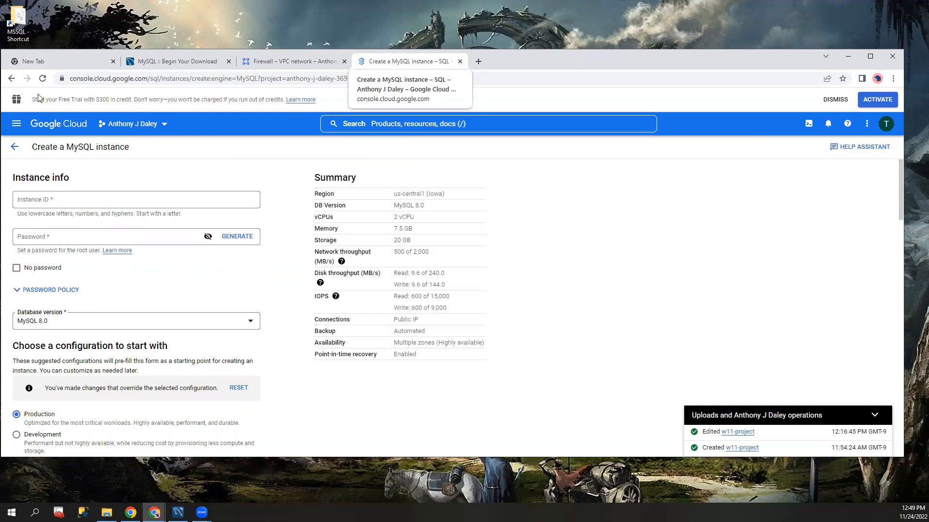
click(18, 149)
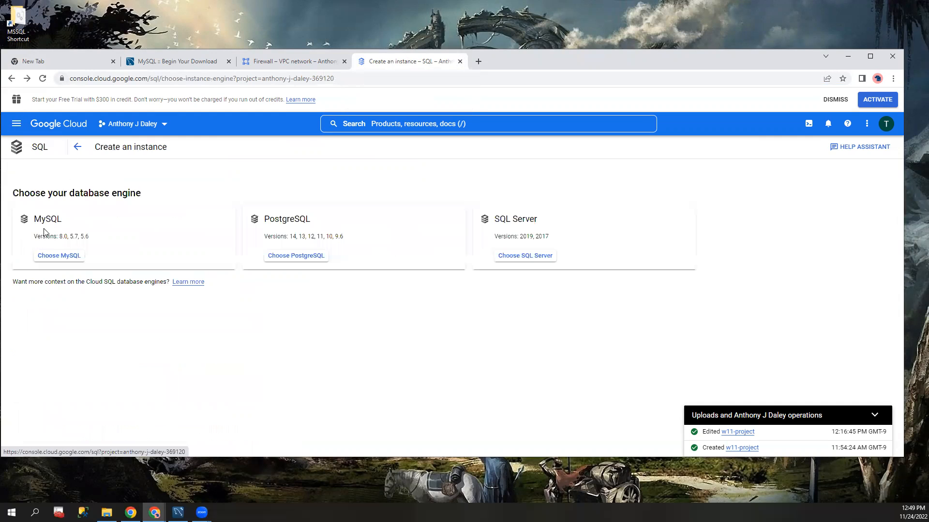
Step: Open the existing w11-project instance from the SQL instance list and review its overview and configuration
click(77, 151)
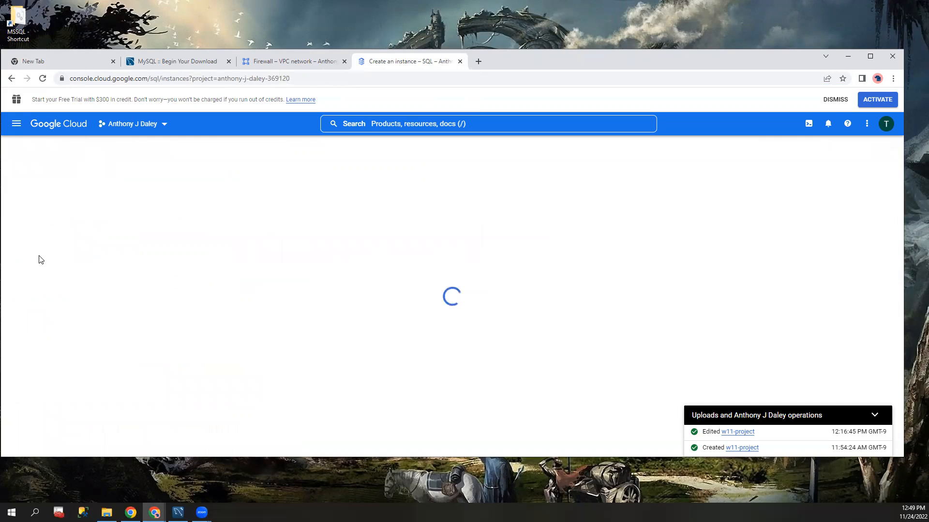
click(60, 213)
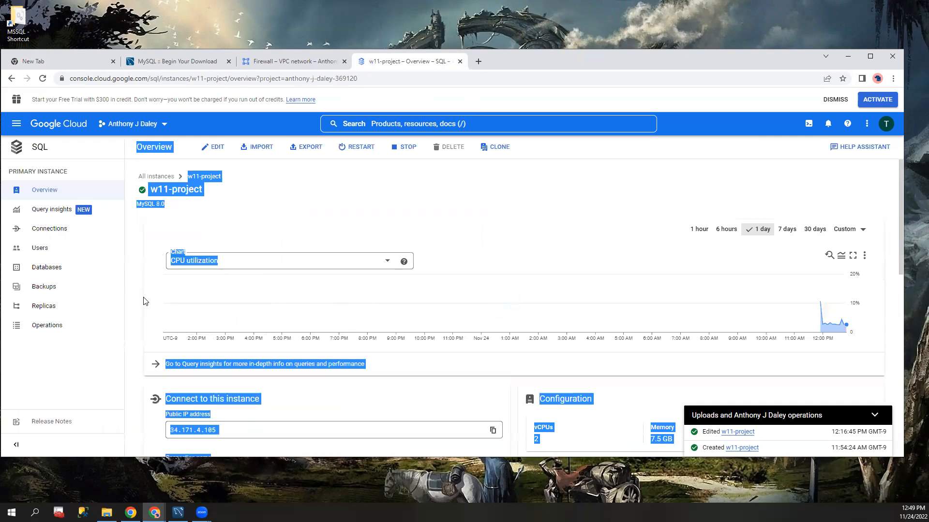
click(352, 209)
scroll(291, 271, down, 5)
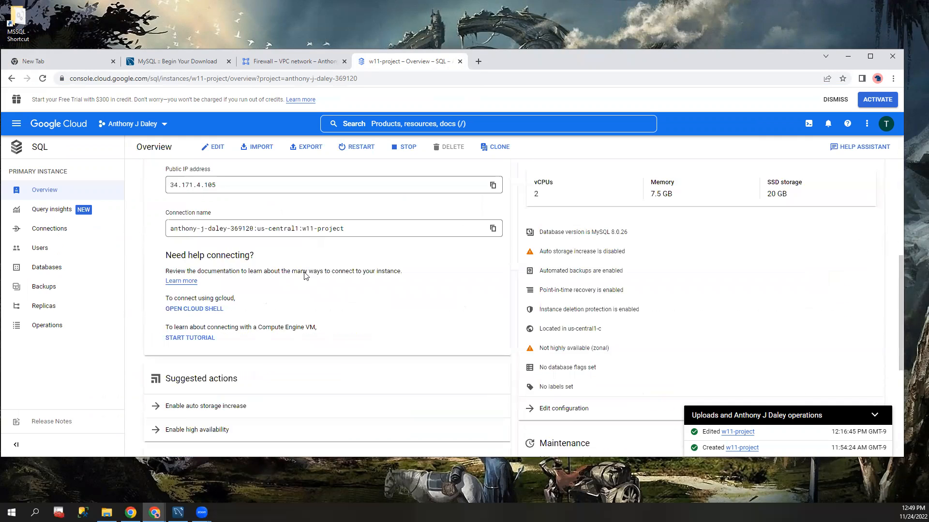
scroll(286, 307, up, 5)
Step: Examine the w11-project connection settings for IP assignment and authorized networks, and look at the project's VPC firewall rules
click(45, 237)
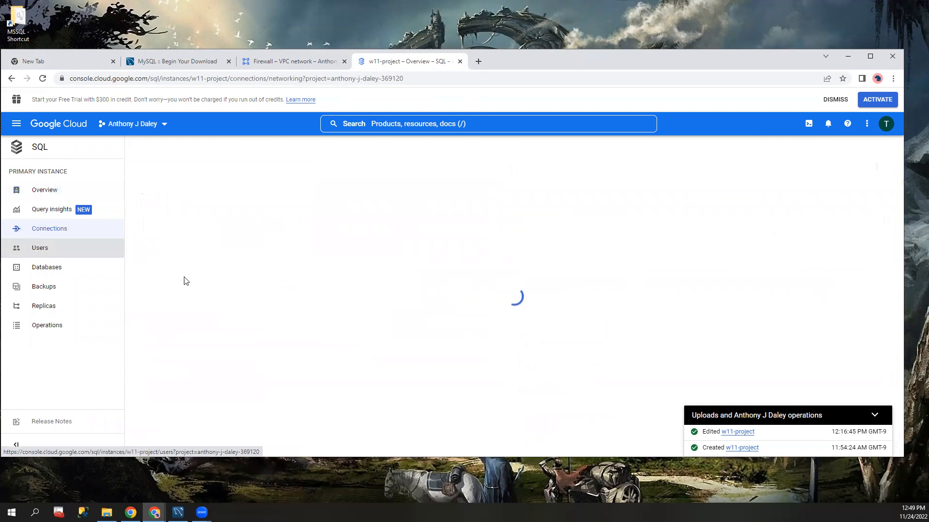
scroll(192, 320, down, 3)
mouse_move(187, 353)
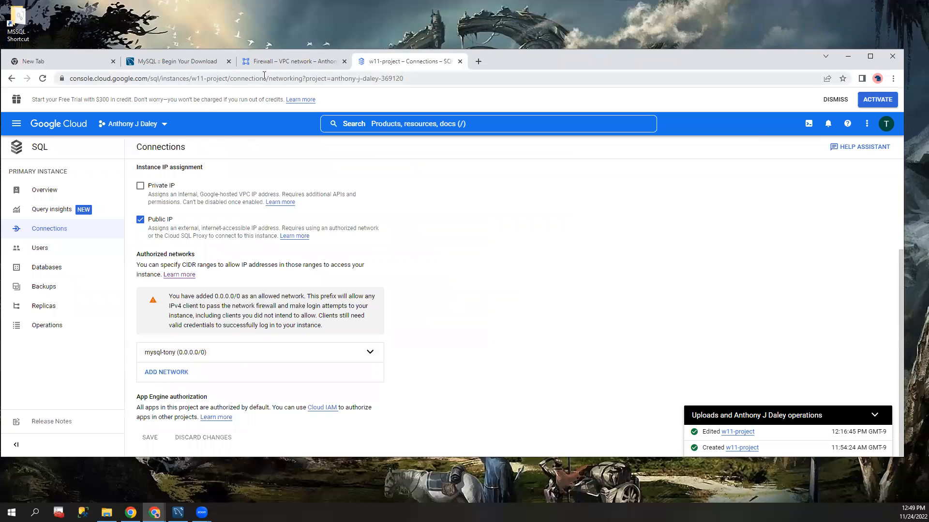
click(269, 62)
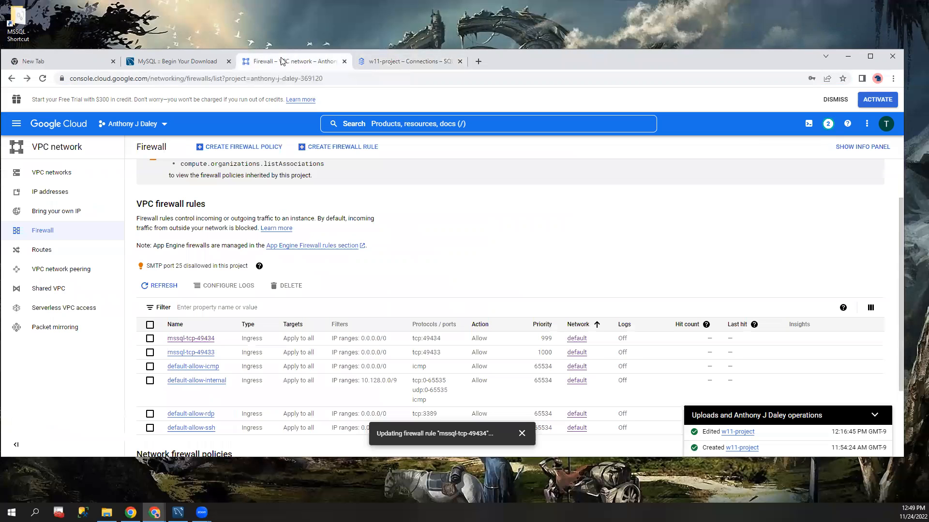
click(383, 62)
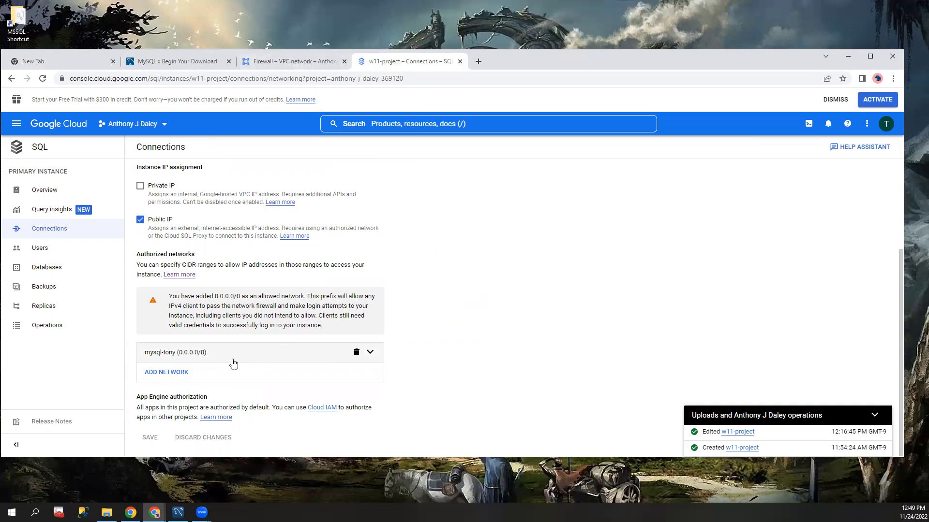
Step: Start a new VPC firewall rule and set its targets to all instances in the network
click(287, 64)
scroll(289, 280, down, 2)
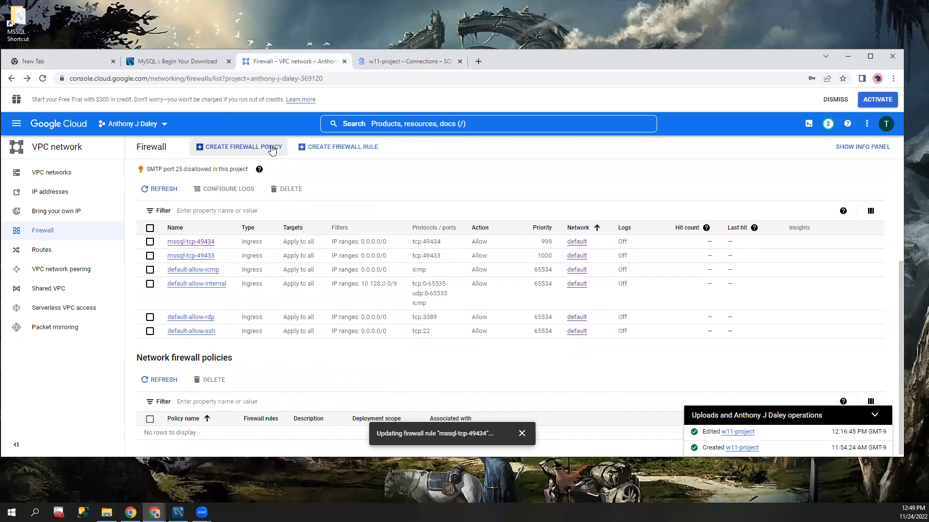
click(343, 147)
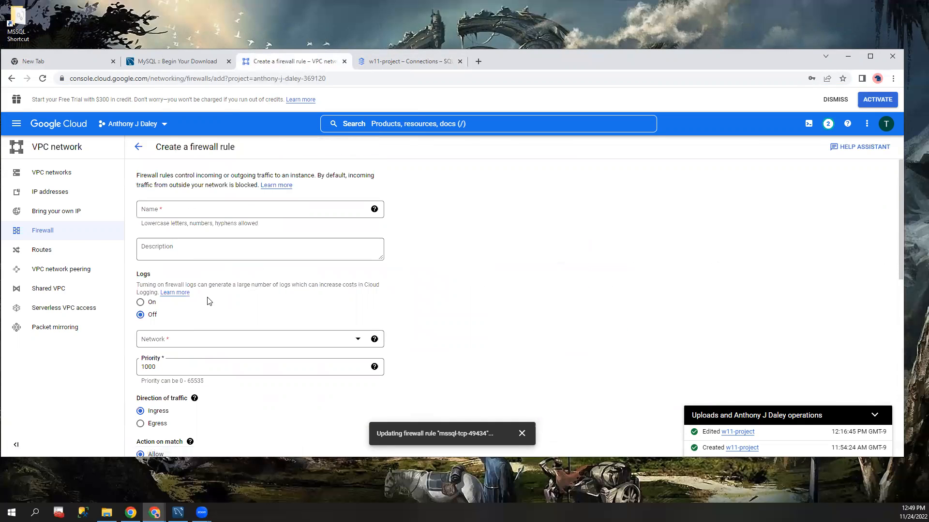
scroll(199, 290, down, 6)
scroll(202, 291, up, 2)
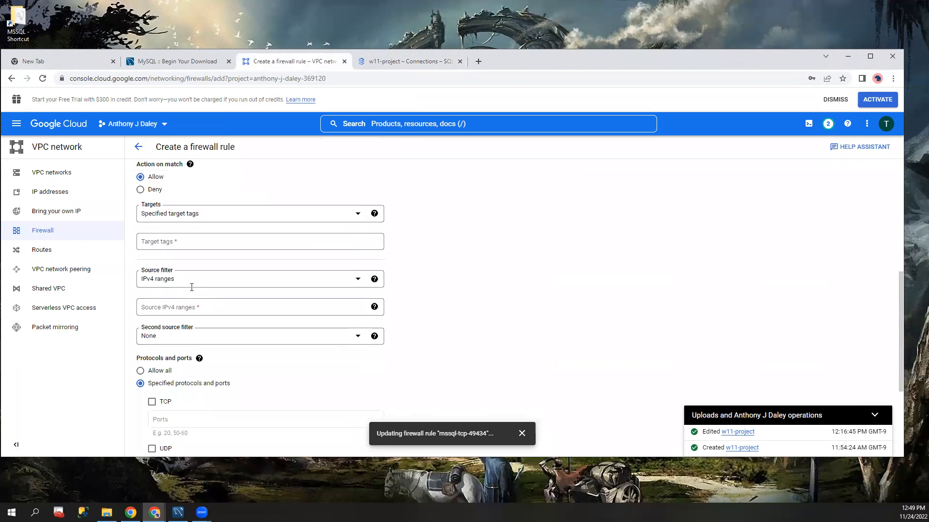
click(198, 297)
click(175, 305)
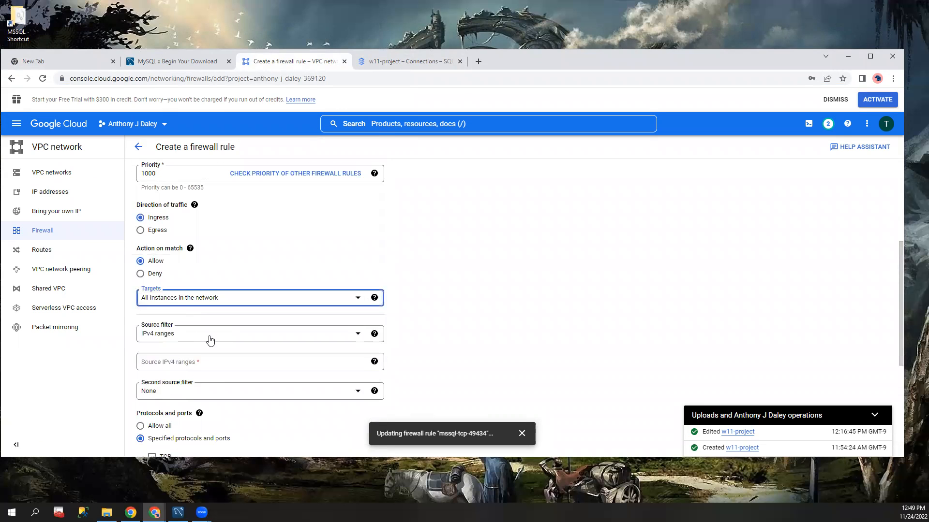
scroll(198, 334, down, 2)
click(161, 269)
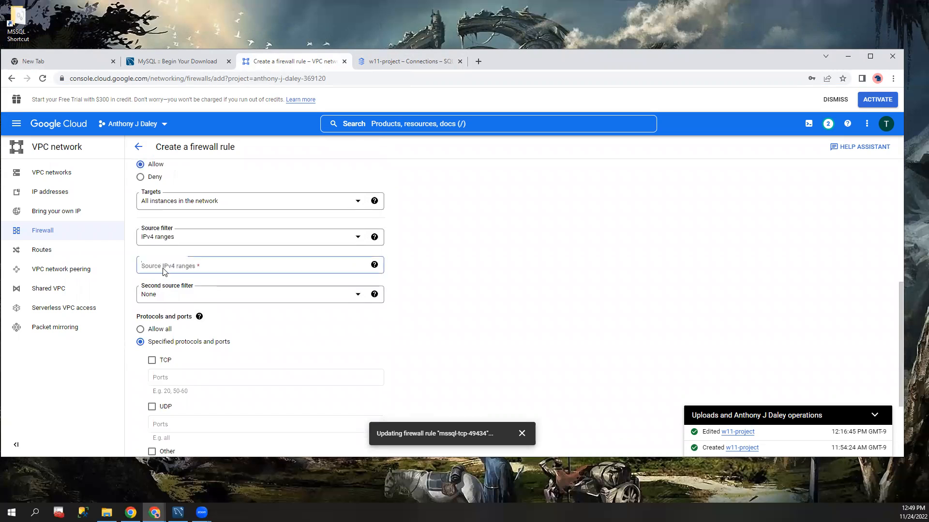
click(474, 258)
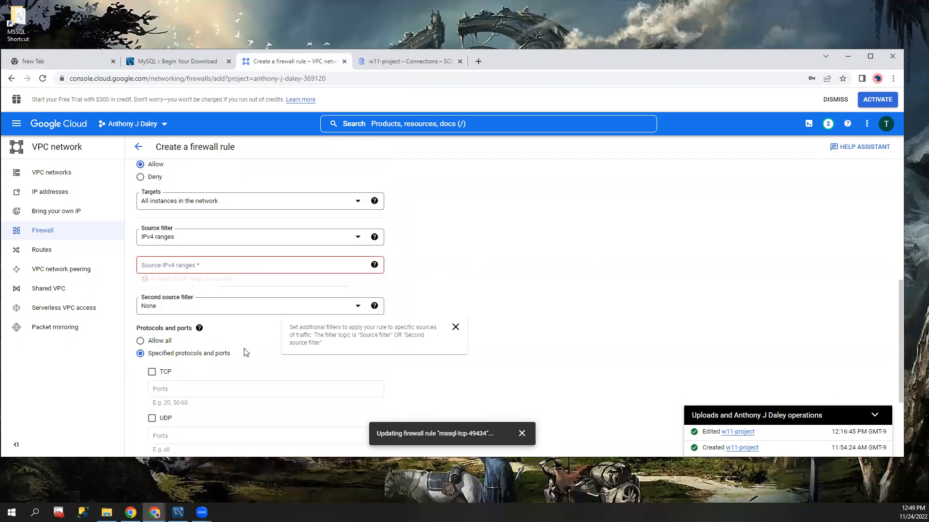
Step: Specify TCP port 49434 for the new firewall rule, review its remaining settings, and leave the form without creating it
scroll(154, 310, down, 2)
click(152, 275)
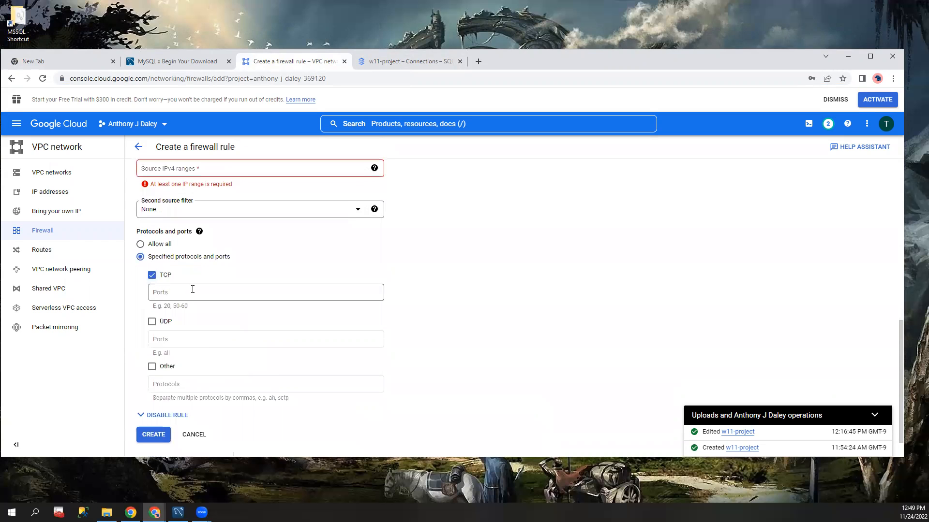
scroll(183, 310, up, 10)
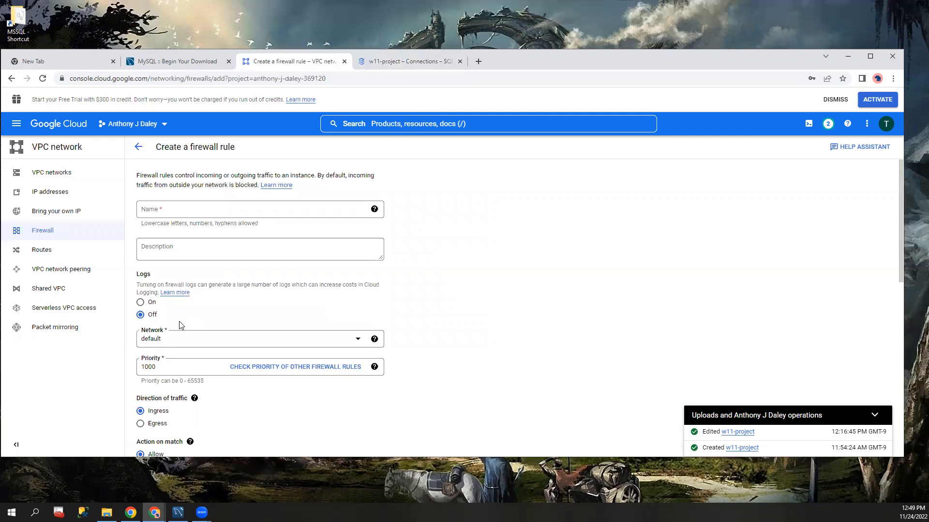
scroll(180, 326, down, 10)
click(183, 266)
text(49434)
click(473, 268)
scroll(455, 286, up, 10)
scroll(437, 290, down, 4)
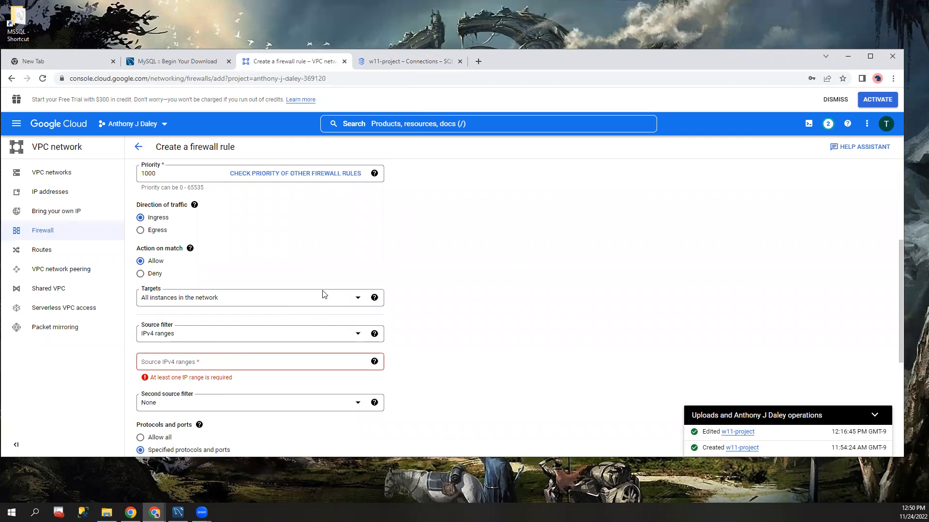
scroll(203, 332, up, 4)
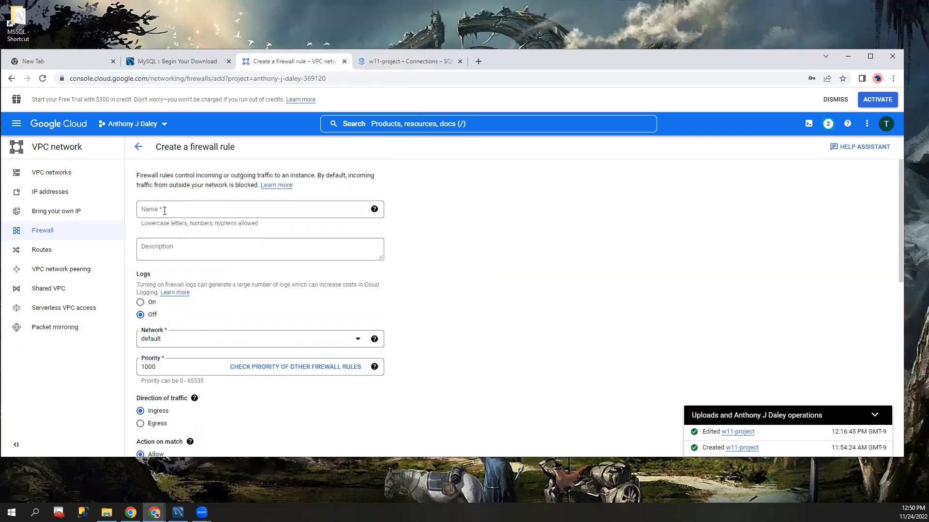
click(138, 147)
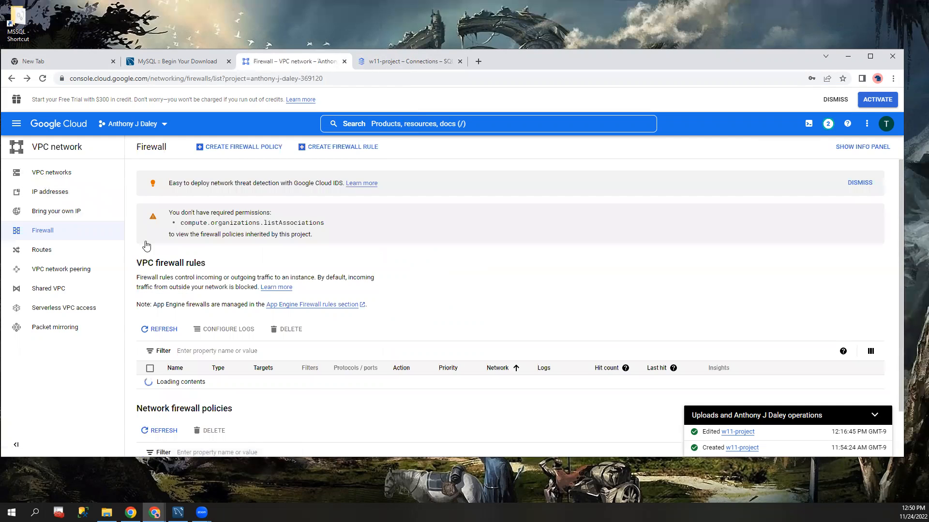
Step: Review the existing VPC firewall rules and the instance's authorized networks, and bring up the MySQL Community Downloads page
scroll(345, 323, down, 3)
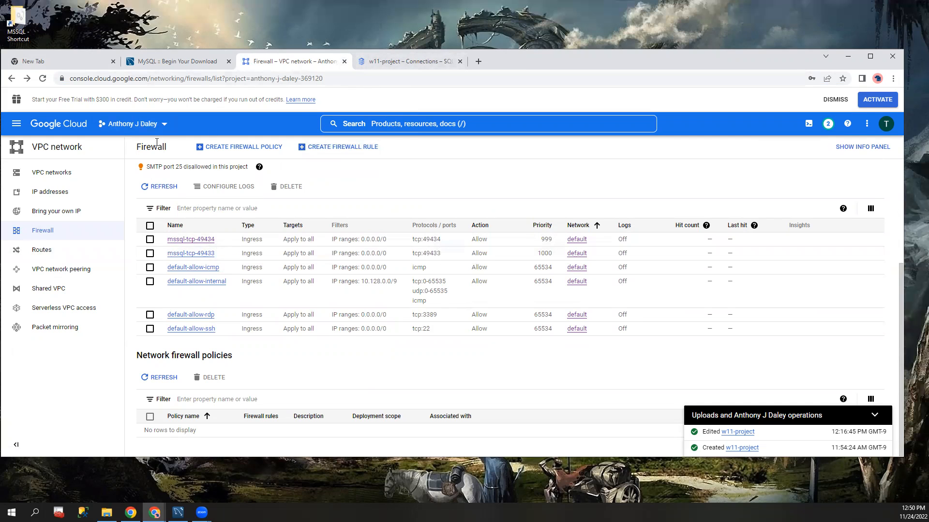
click(398, 64)
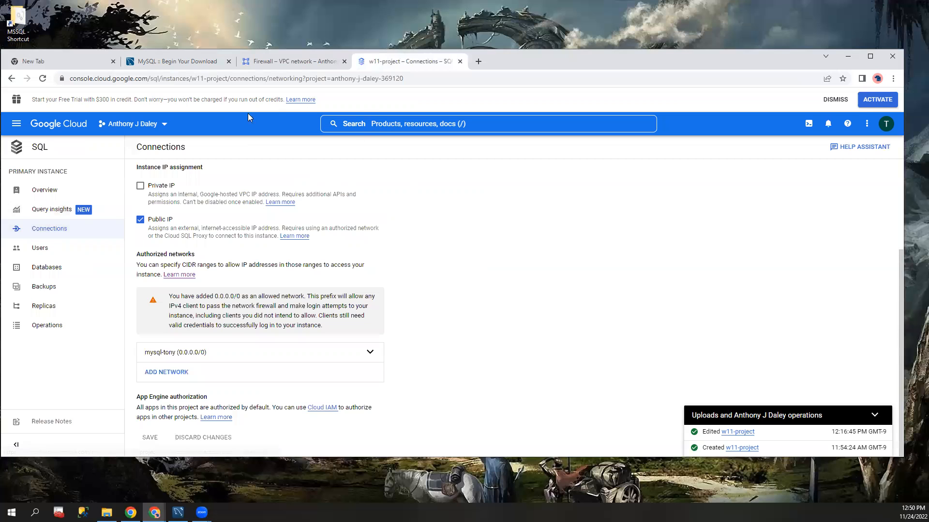
click(166, 64)
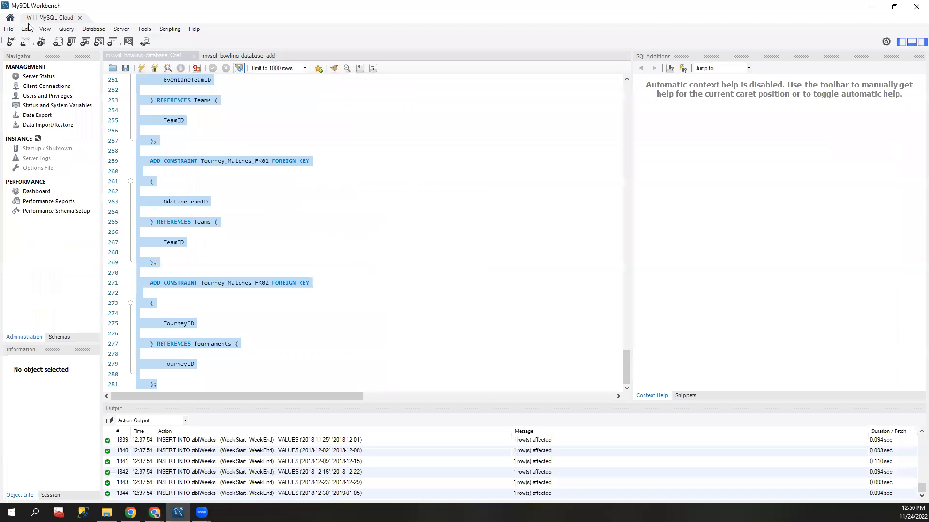
Step: In MySQL Workbench, open the Connect to Database dialog and look through the stored connections
click(8, 30)
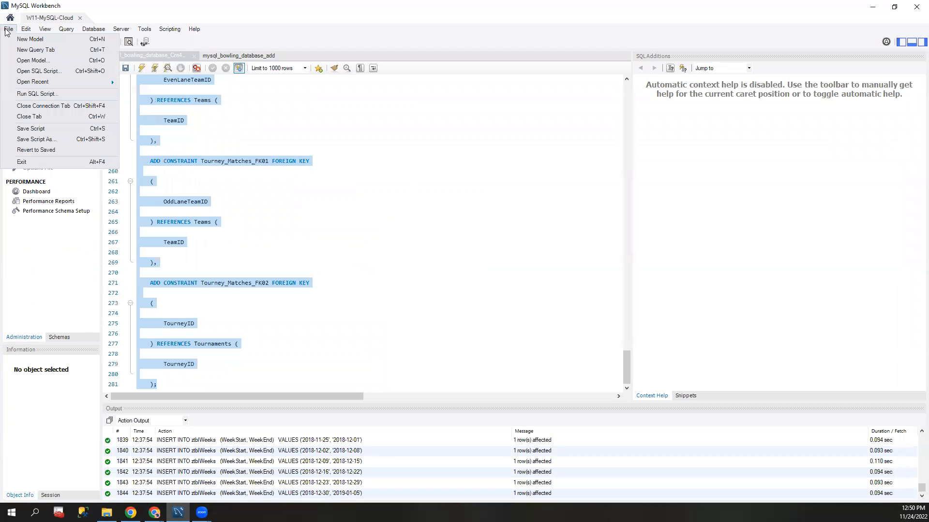
click(123, 11)
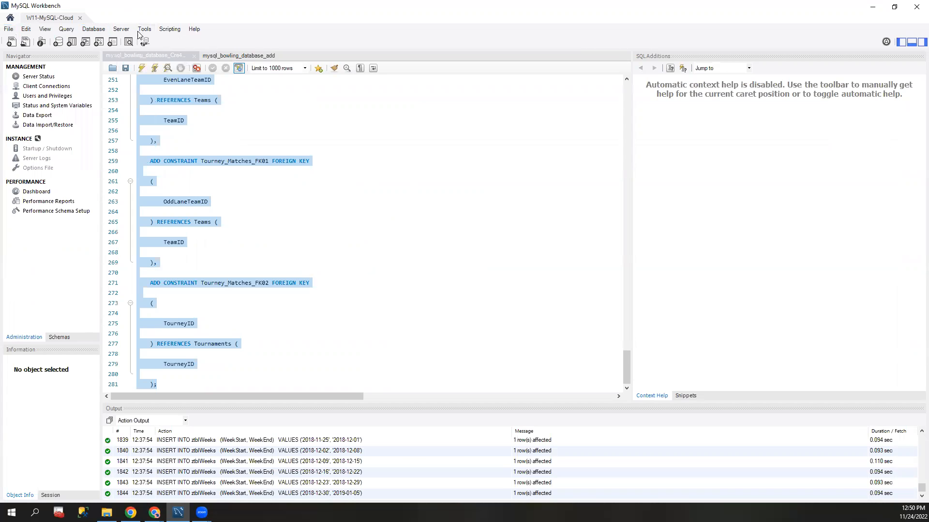
click(5, 30)
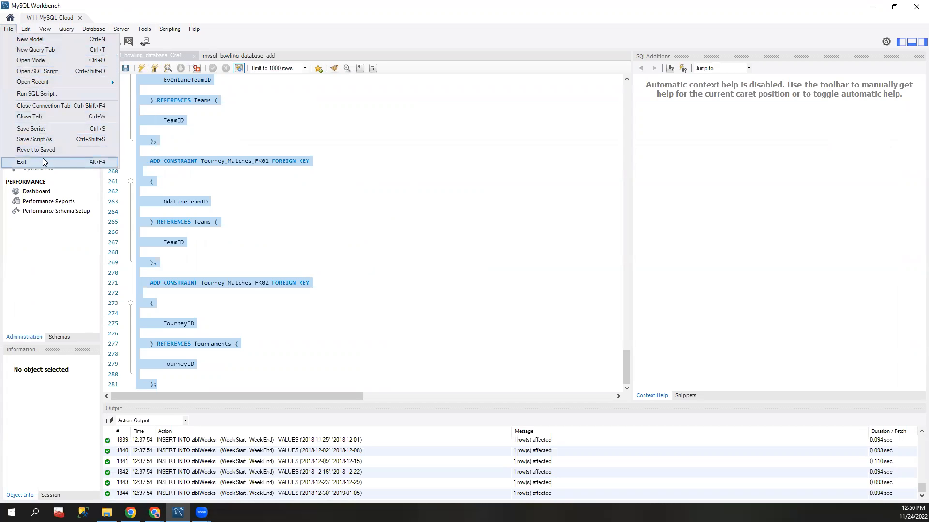
click(57, 282)
click(27, 29)
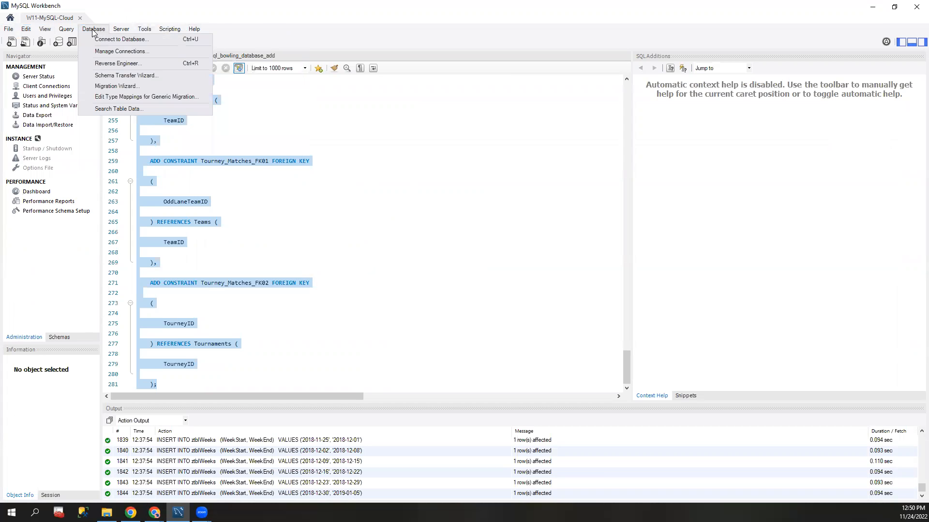
click(108, 39)
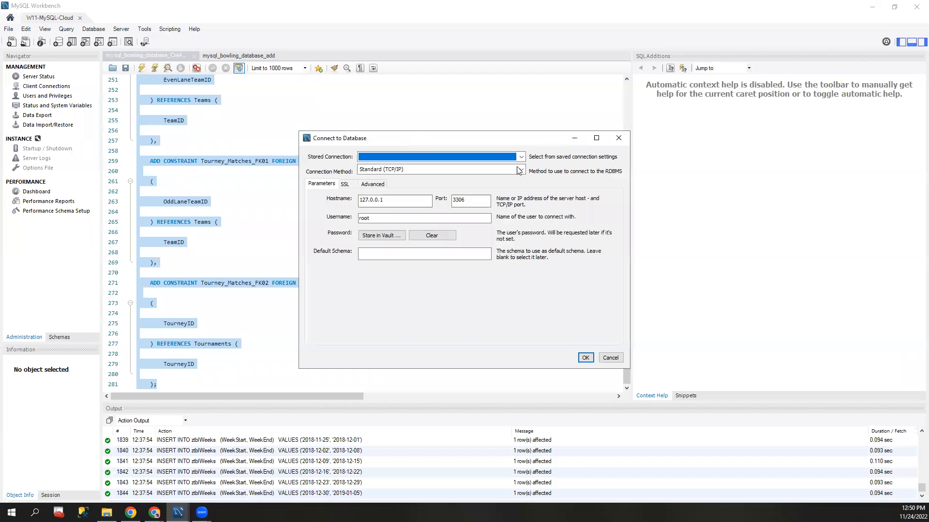
click(372, 159)
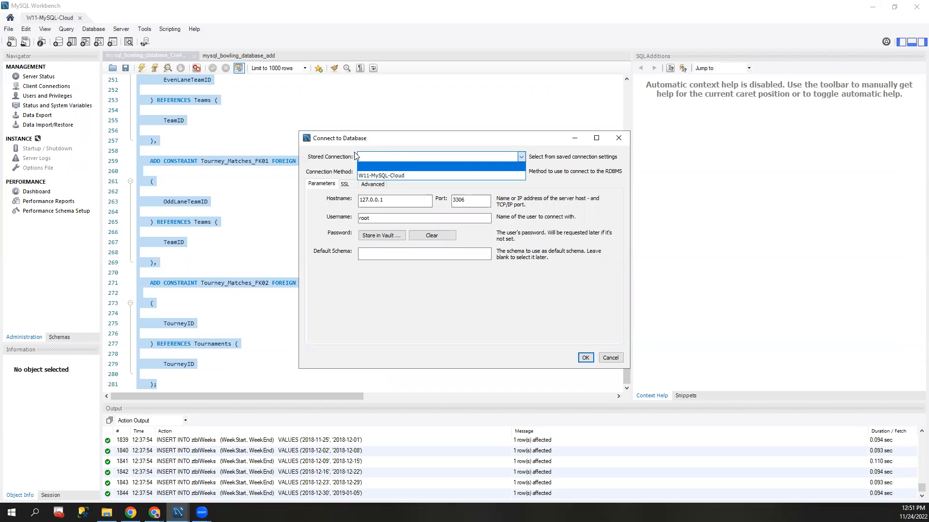
click(373, 142)
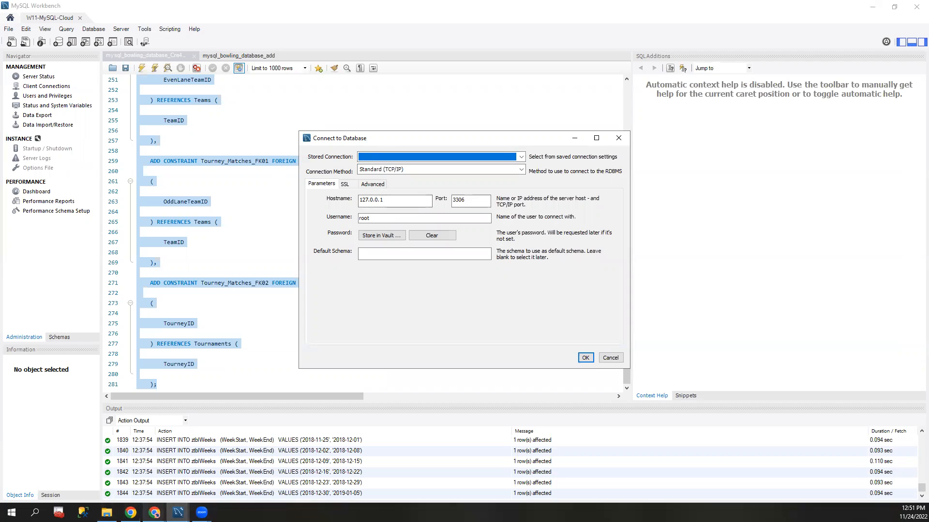
Step: Switch back to Google Cloud SQL in the browser and select the public IP address on the w11-project overview
click(155, 512)
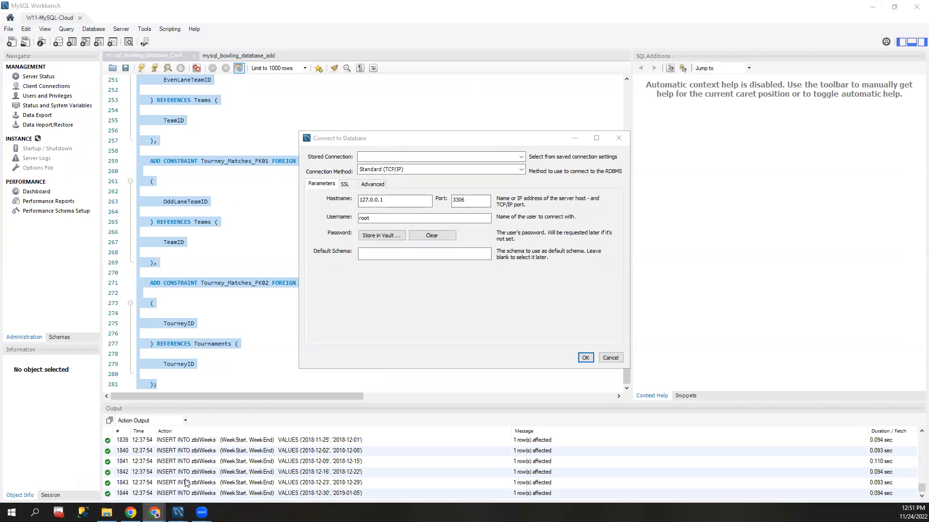
click(127, 480)
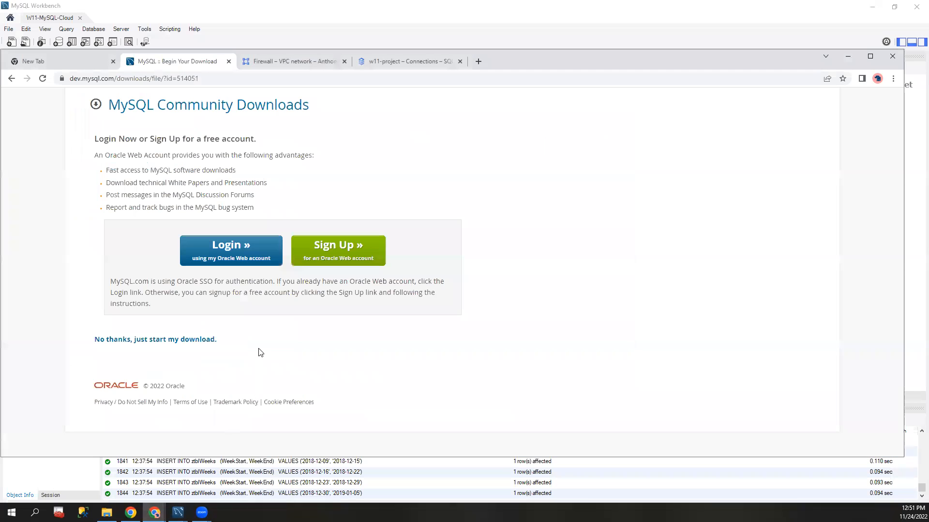
click(269, 61)
click(382, 61)
click(46, 190)
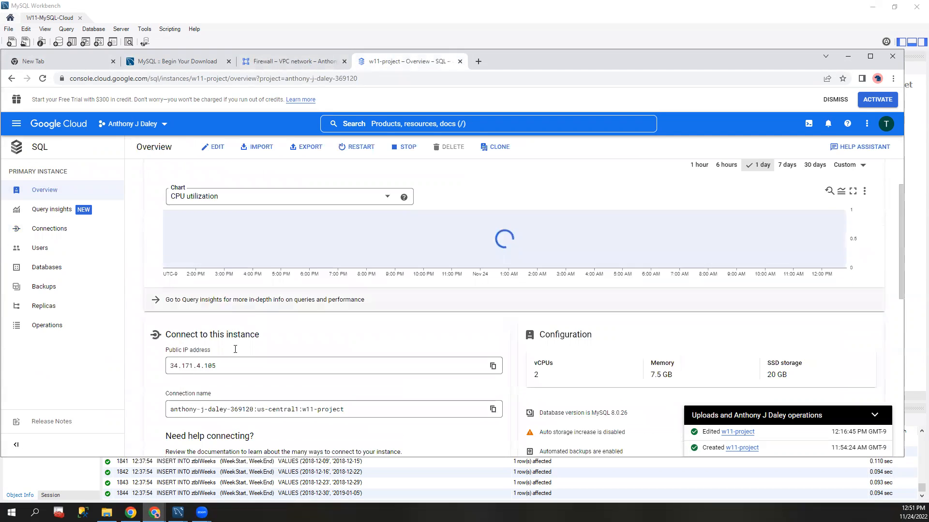
scroll(237, 261, down, 3)
drag(216, 236, 145, 249)
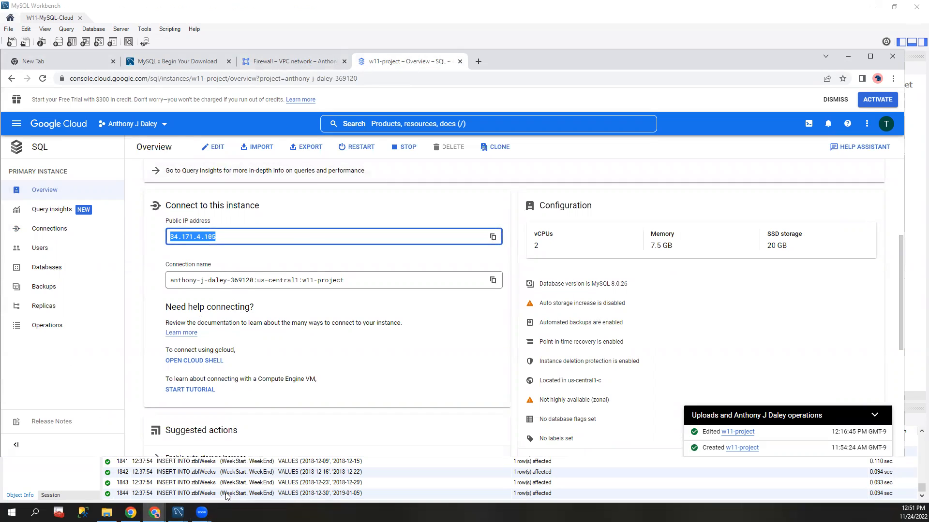
Step: Return to MySQL Workbench, review the hostname and port parameters in the Connect to Database dialog, and close it without connecting
click(178, 512)
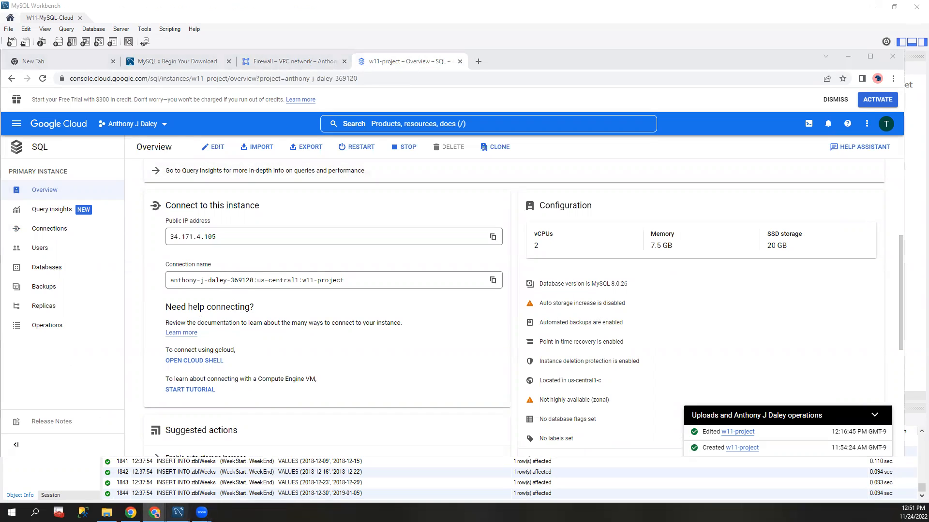
click(223, 486)
click(477, 202)
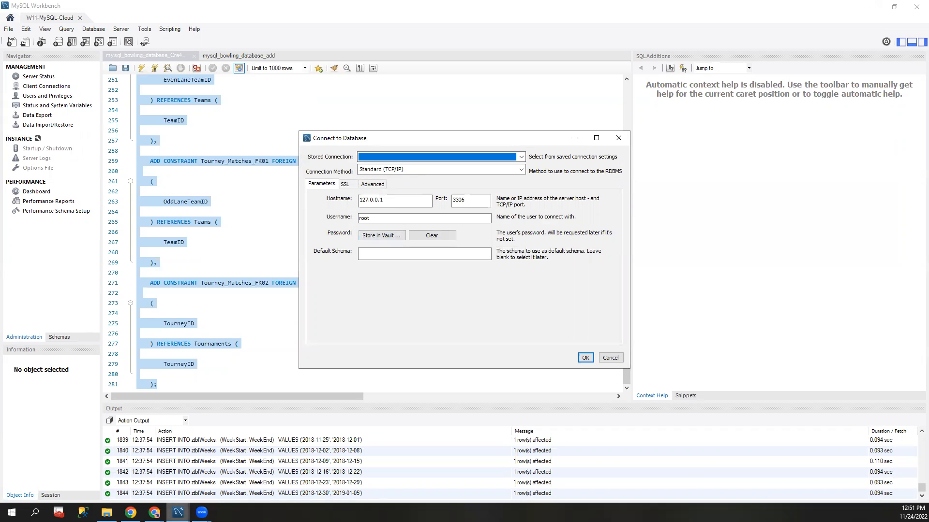
click(154, 512)
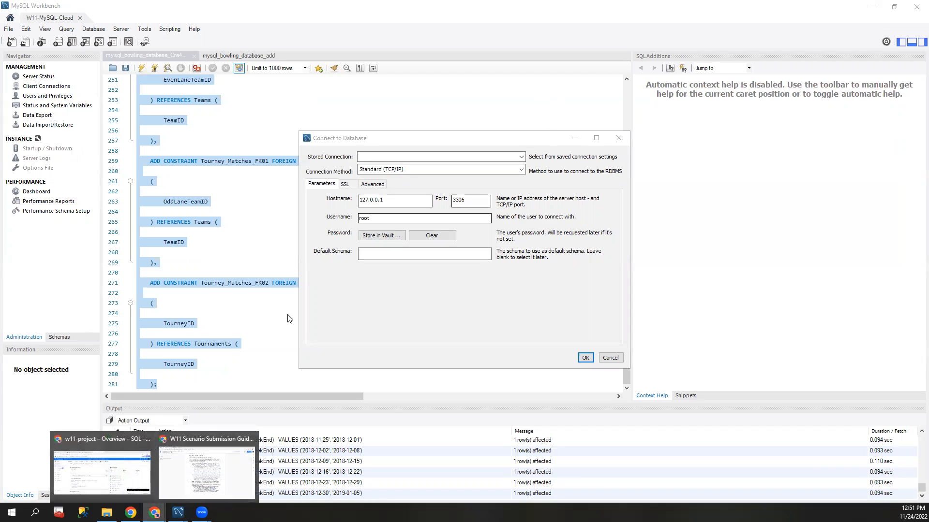
click(513, 297)
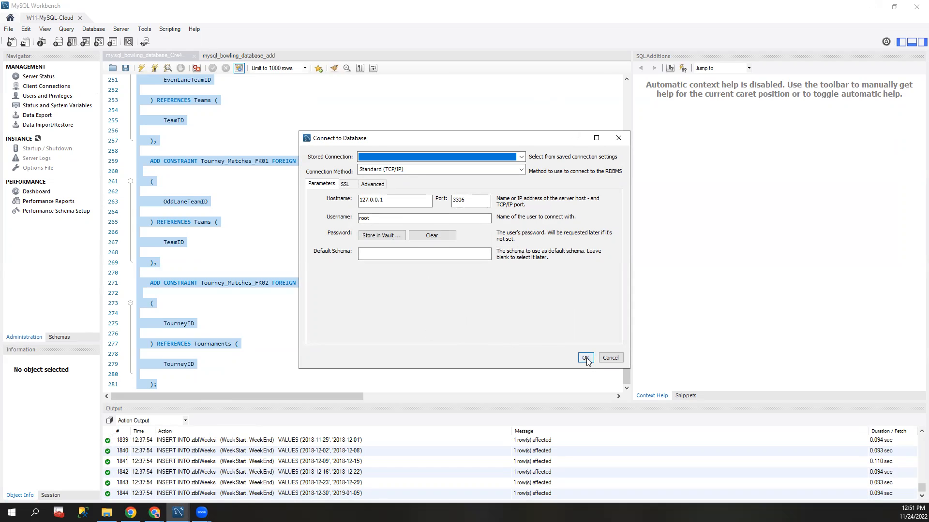
click(618, 139)
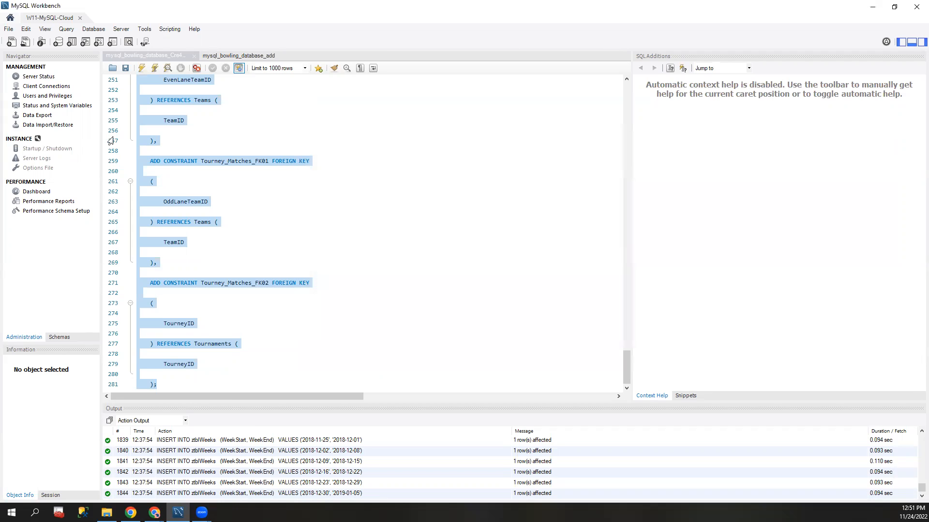
Step: Look through the bowling database creation script and the INSERT statements in the mysql_bowling_database_add script
click(227, 55)
click(134, 55)
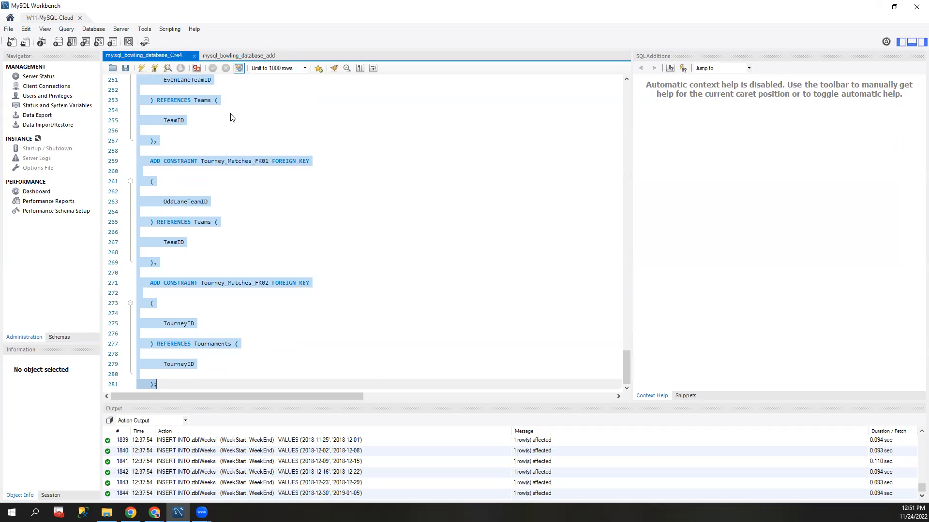
scroll(264, 164, up, 20)
drag(627, 295, 625, 75)
scroll(199, 127, down, 12)
scroll(198, 130, down, 20)
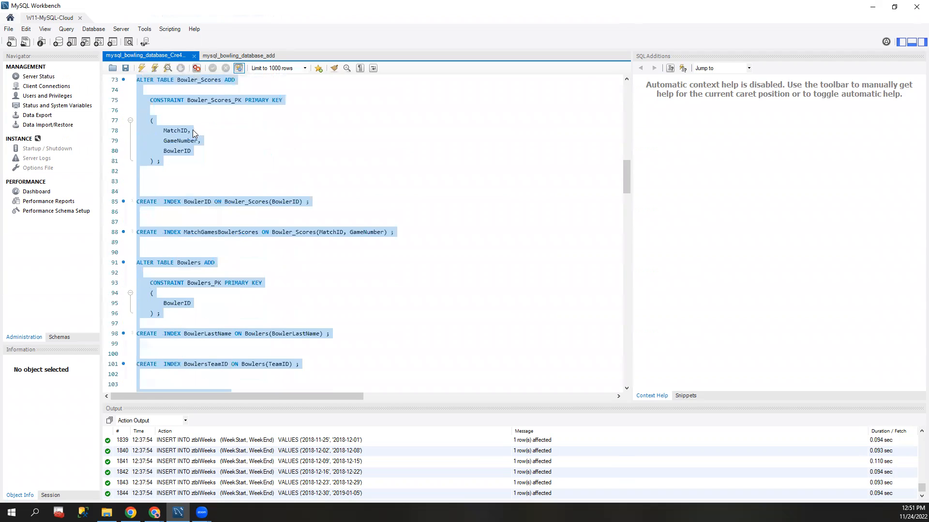
drag(623, 286, 641, 404)
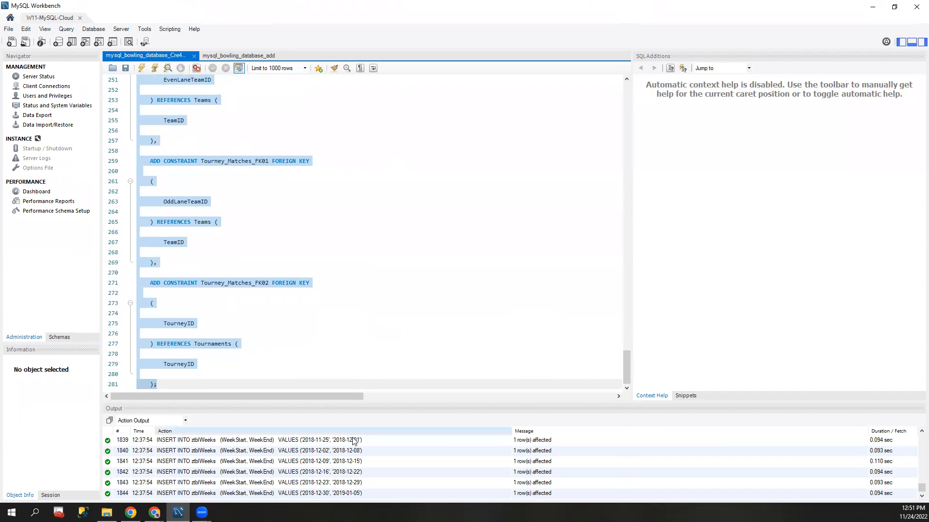
click(225, 54)
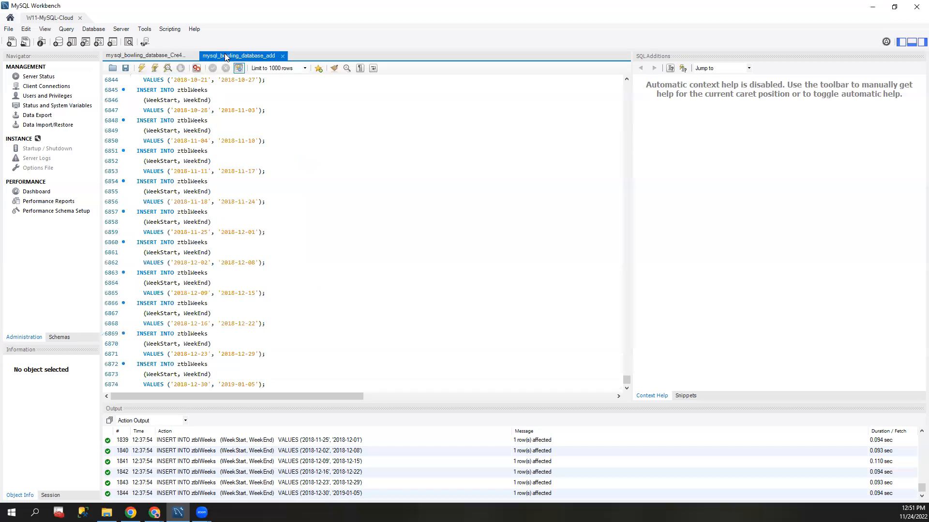
drag(627, 382, 464, 457)
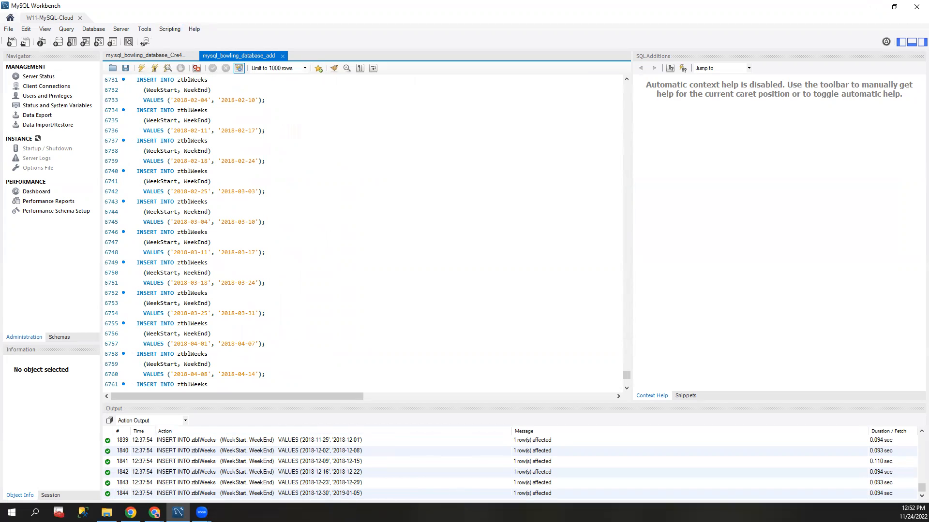
Step: View the status and system variables and the Server Status page for the W11-MySQL-Cloud connection
click(9, 29)
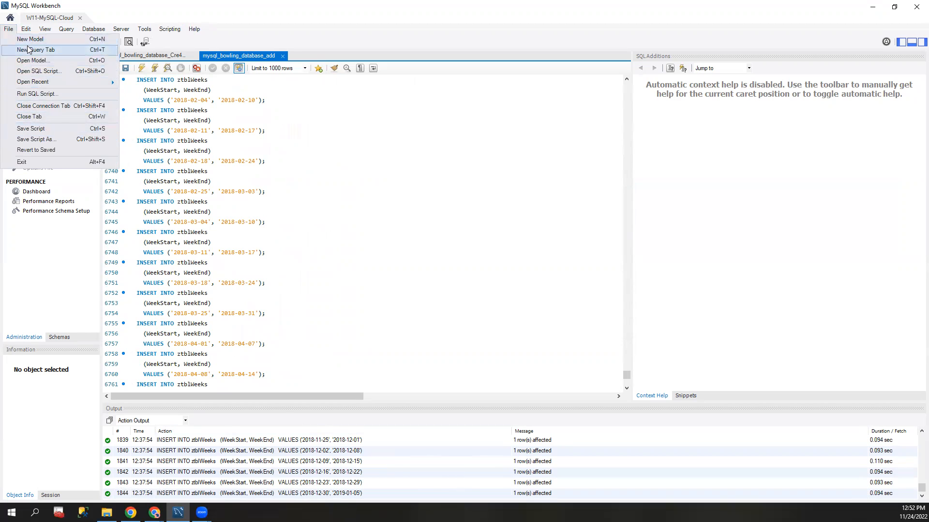
click(52, 260)
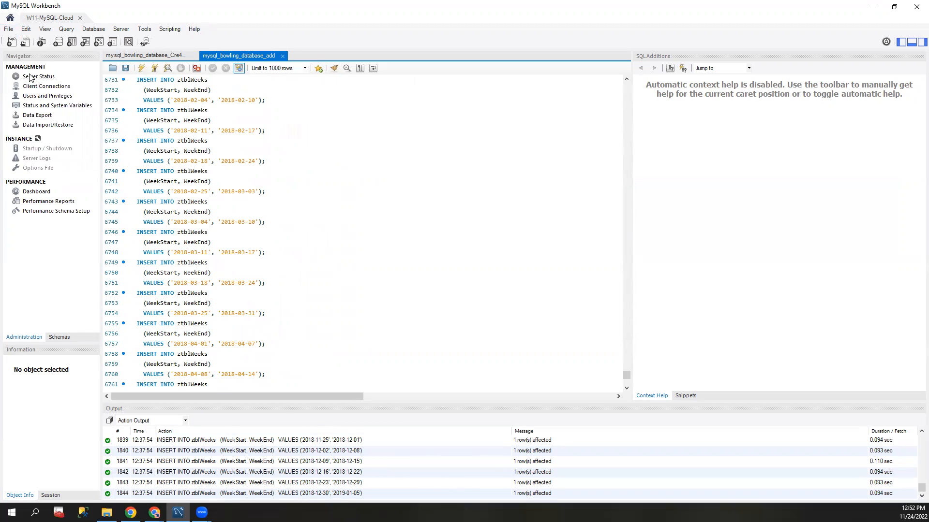
click(32, 109)
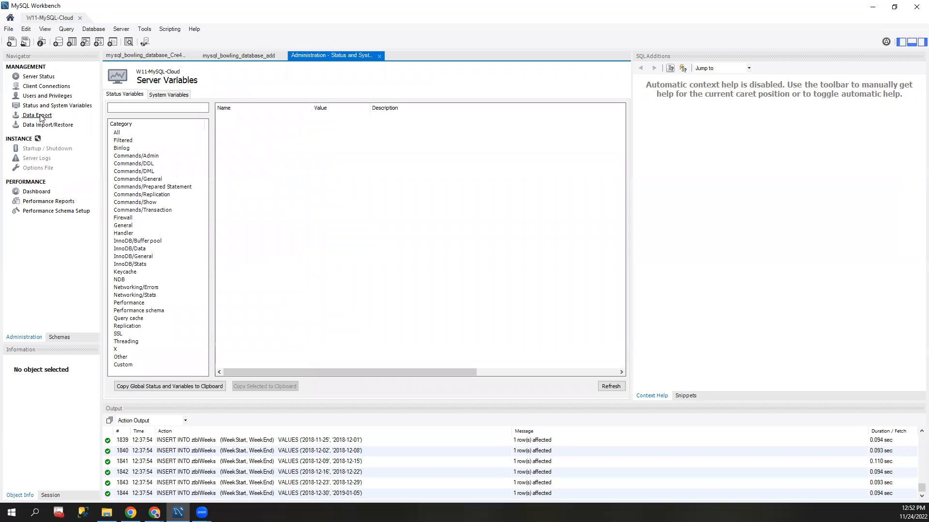
click(38, 77)
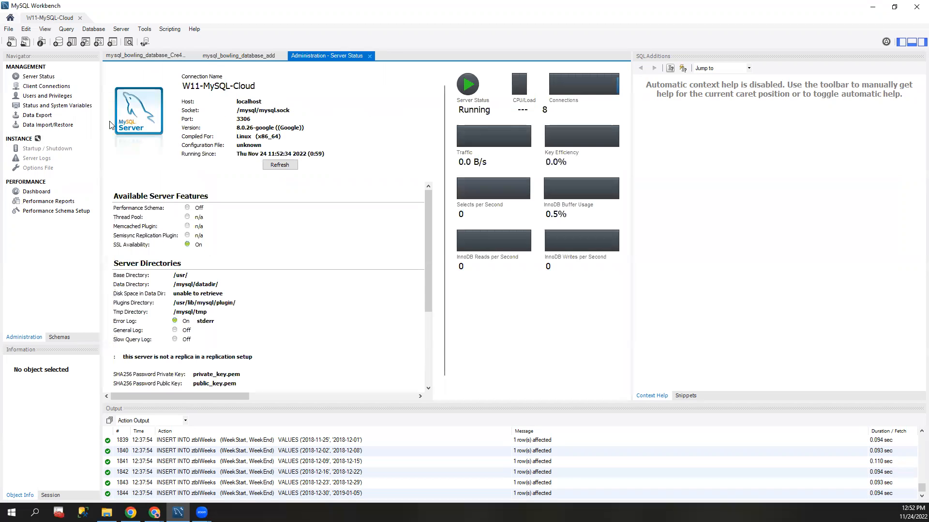
Step: Open a new empty query tab and close the Server Status page
click(9, 29)
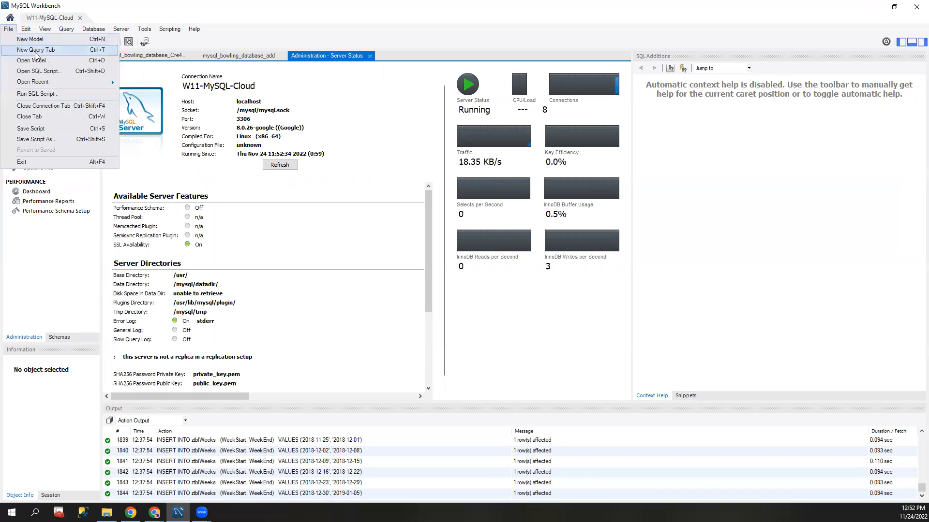
click(34, 51)
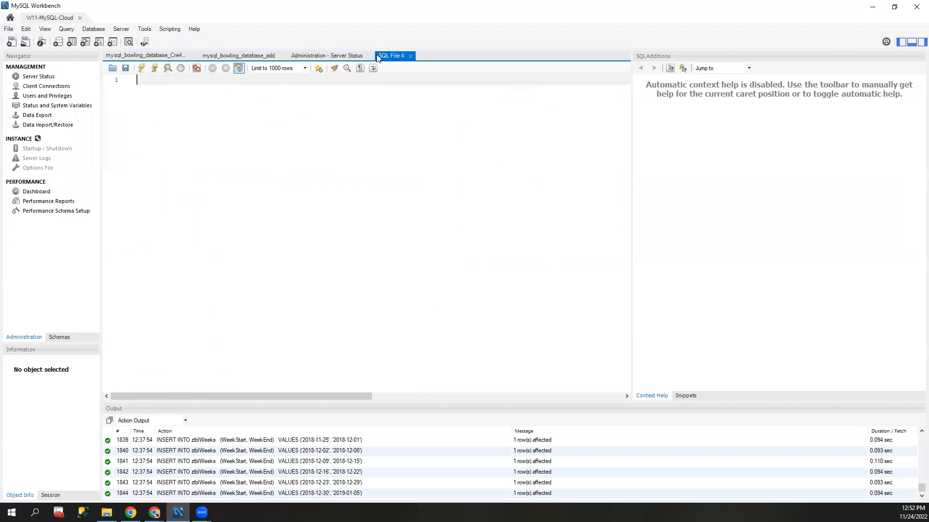
click(353, 57)
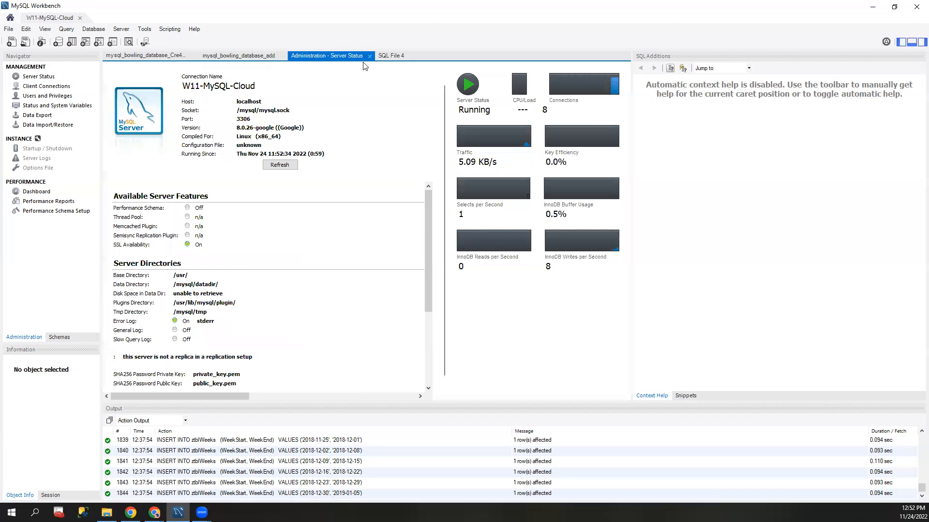
click(370, 56)
click(302, 56)
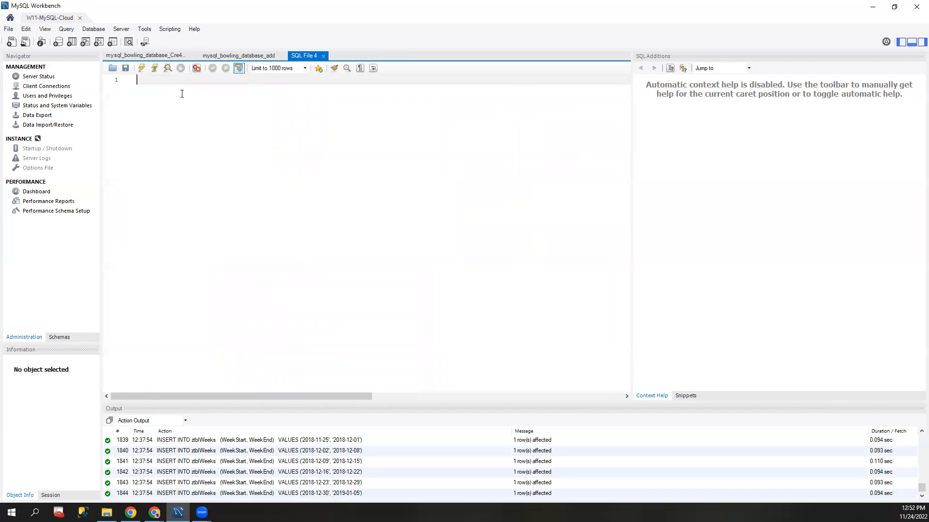
click(145, 56)
click(300, 56)
click(673, 15)
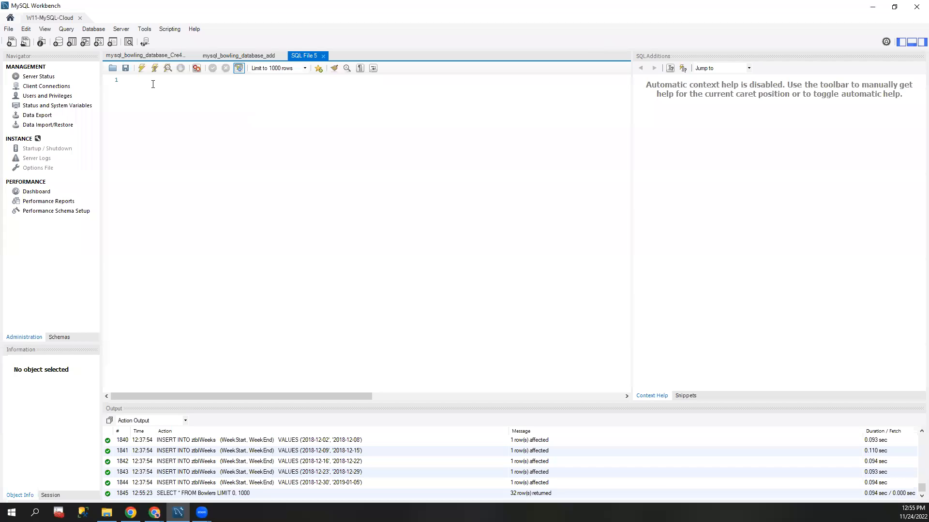
Step: Write the query SELECT * FROM Bowlers in the empty SQL editor, execute it, and look through the returned rows
click(153, 84)
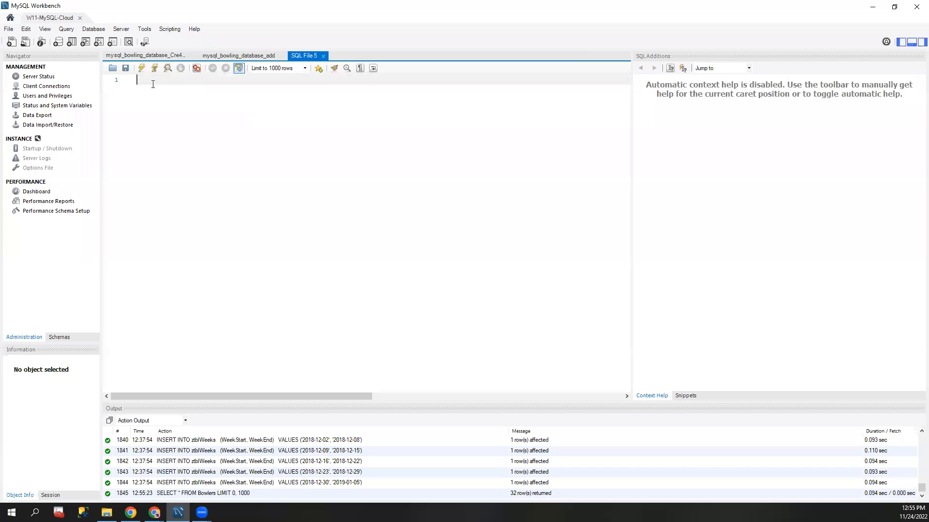
text(SELECT *)
key(Return)
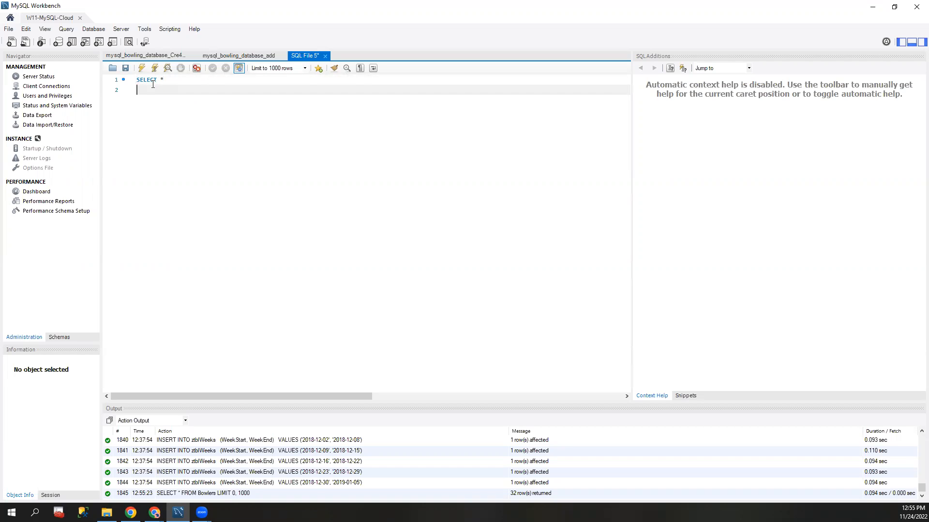
text(FROM Bowlers)
click(138, 79)
click(142, 68)
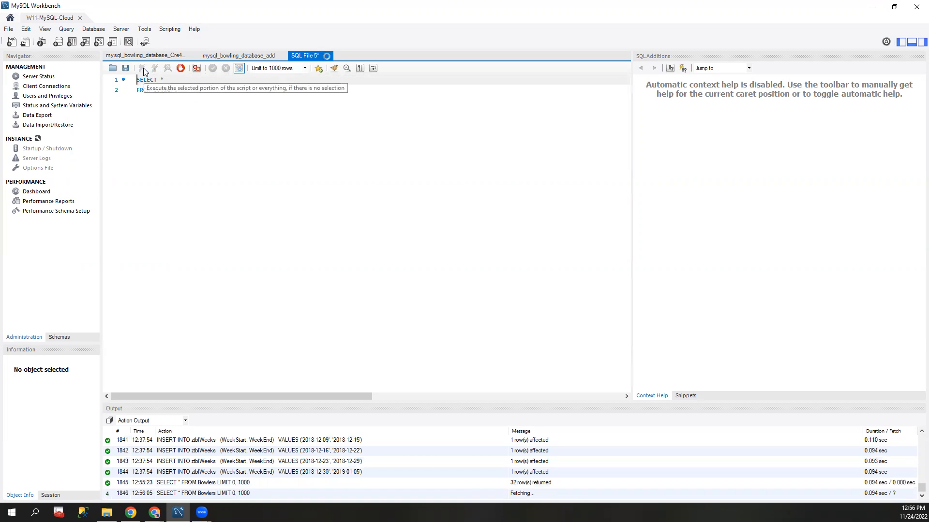
scroll(340, 218, down, 3)
scroll(338, 217, up, 2)
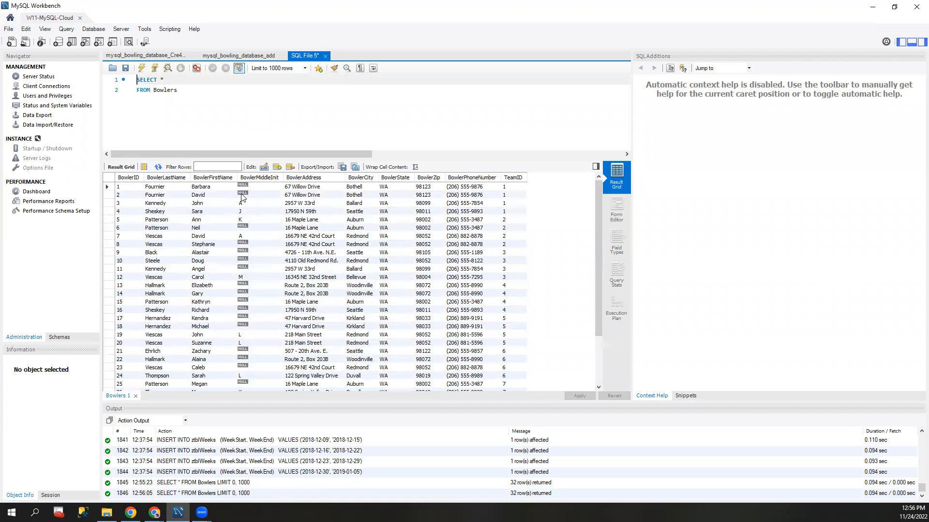
scroll(256, 218, down, 2)
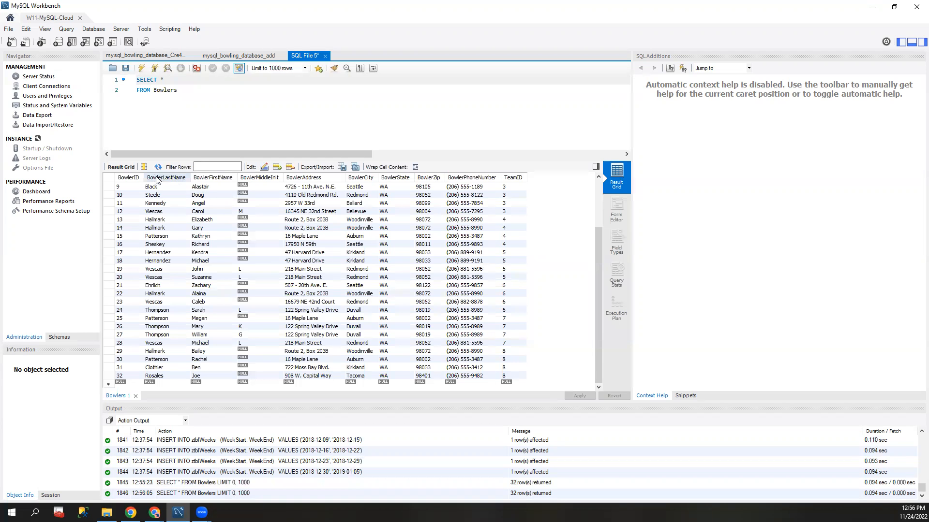
Step: Switch to the browser to check the w11-project connection details in Google Cloud SQL, and return to MySQL Workbench
mouse_move(154, 512)
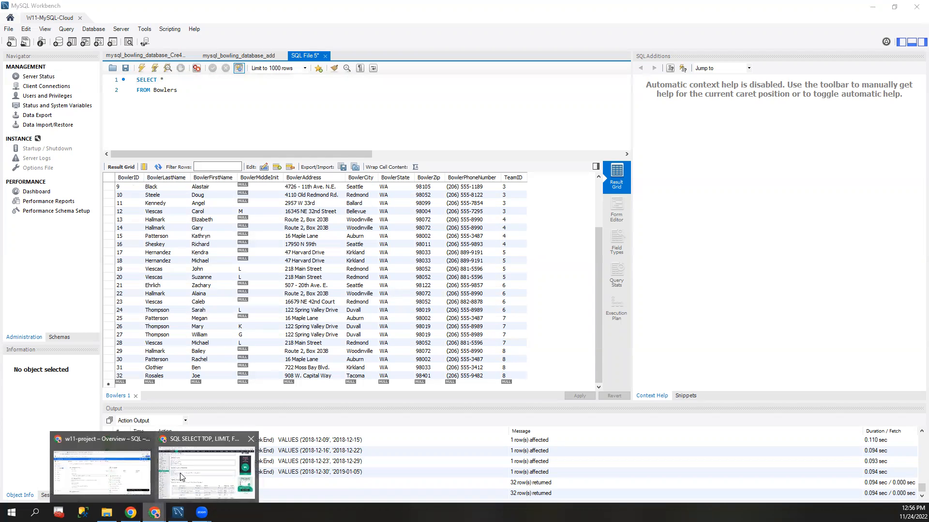
click(103, 467)
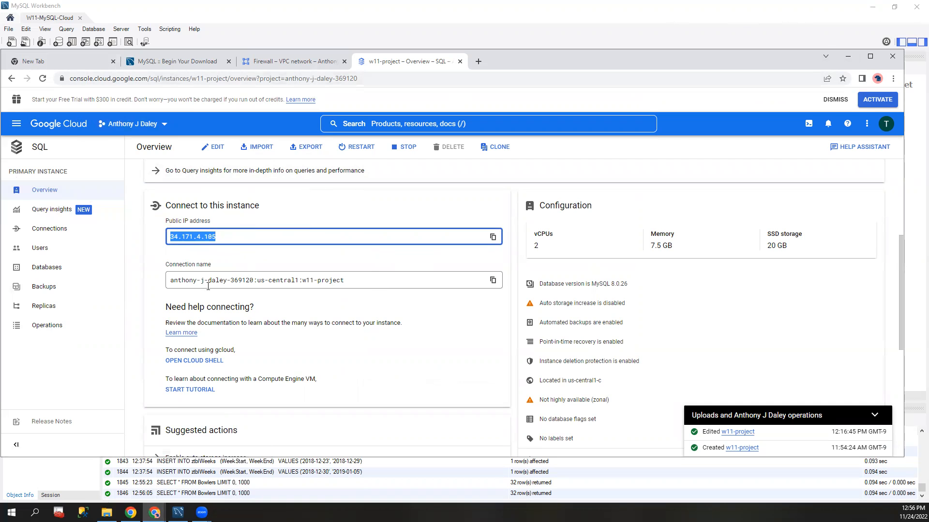
click(847, 56)
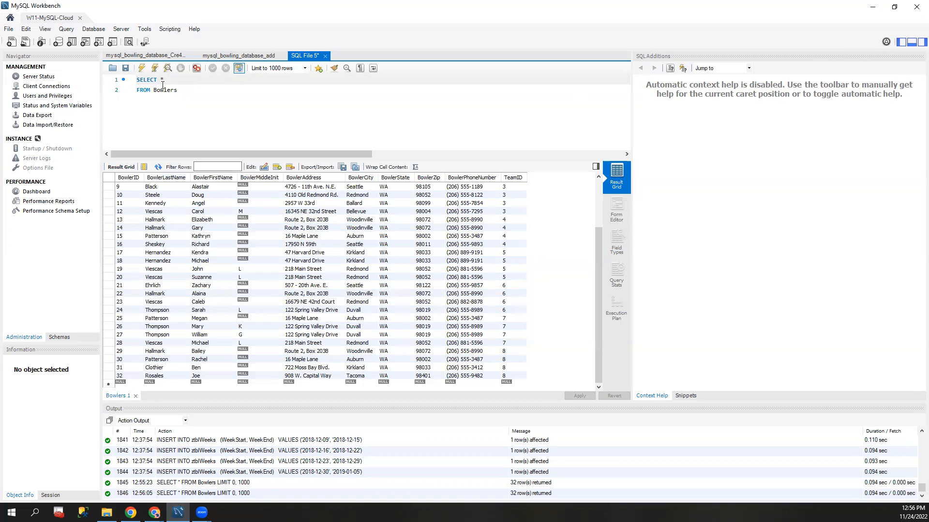